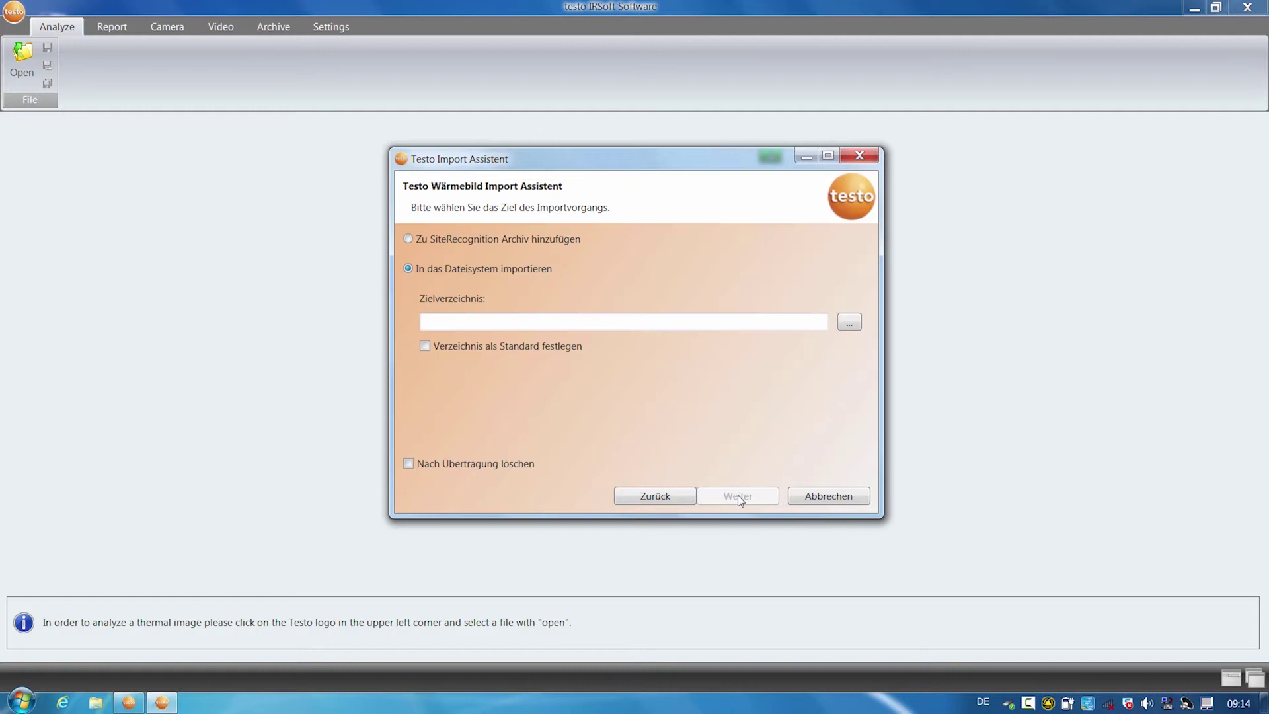
Step: Import the thermal images into the file system with Desktop as the target directory and finish the import assistant
{"action": "left_click", "coordinate": [849, 322]}
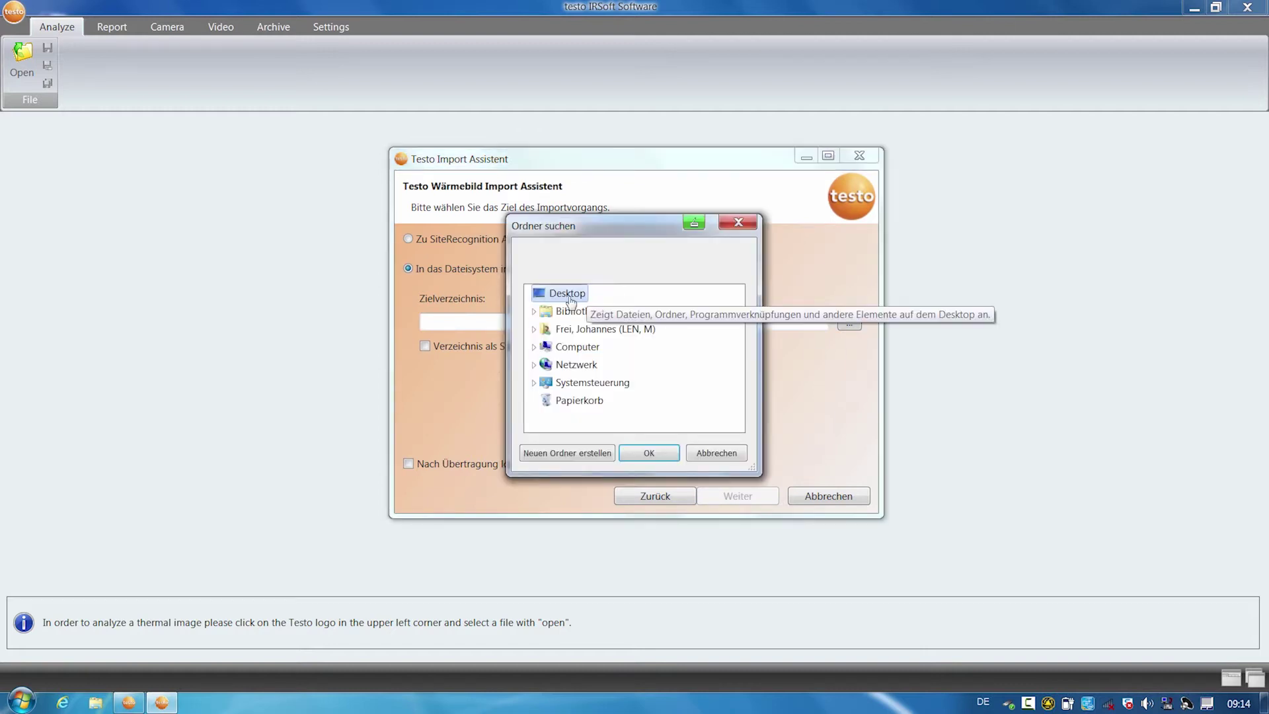
{"action": "left_click", "coordinate": [660, 453]}
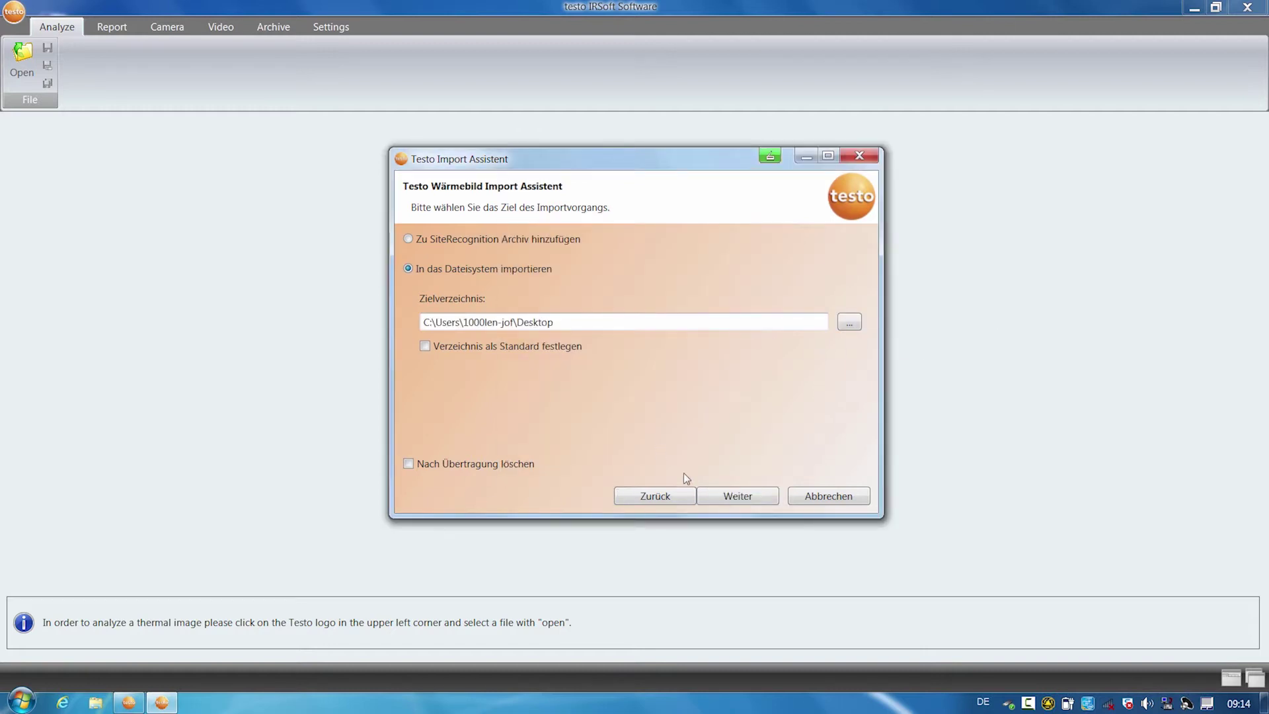
{"action": "left_click", "coordinate": [742, 497]}
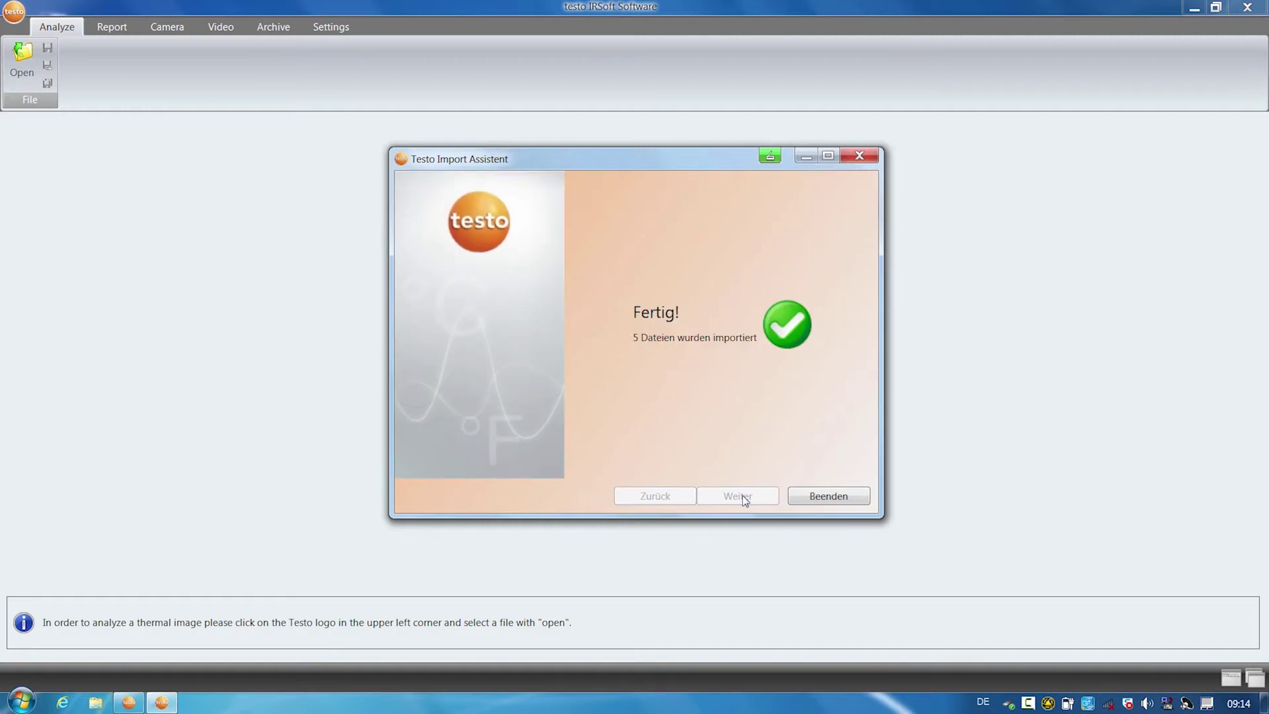
{"action": "left_click", "coordinate": [828, 496]}
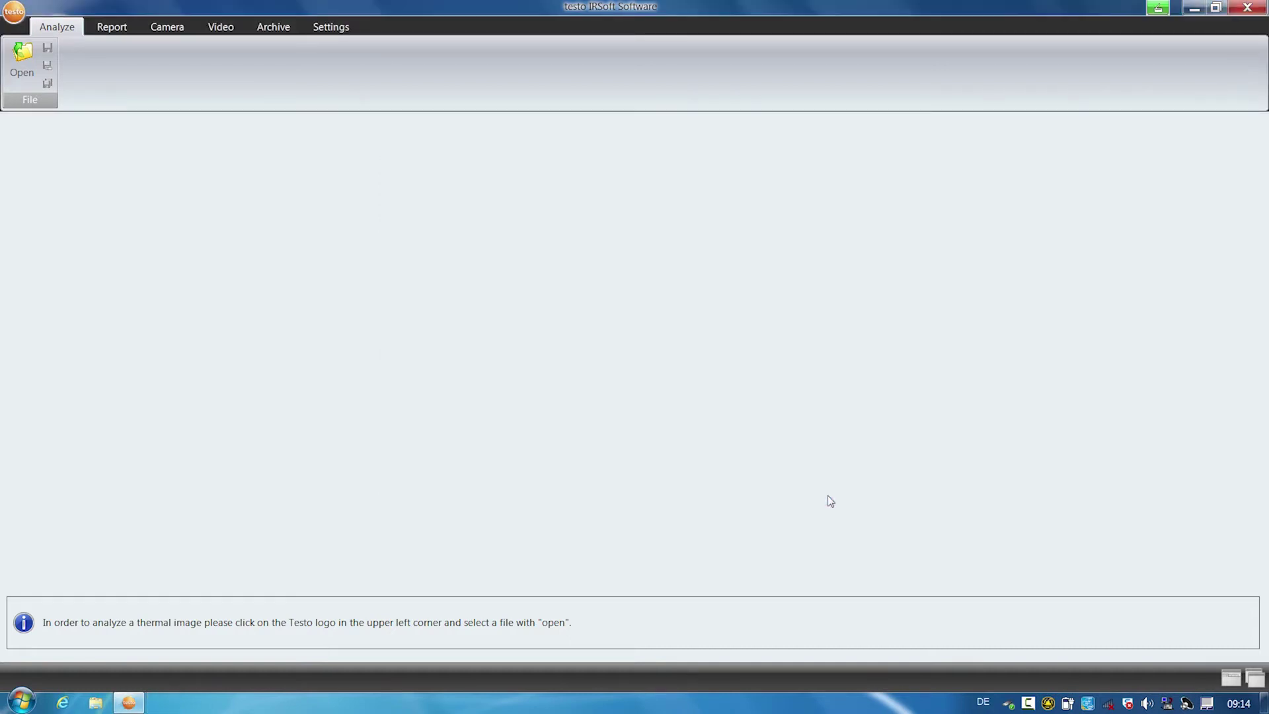
Step: Open all five imported thermal images: Heating, Housefacade, Underfloorheating, Wall and Window
{"action": "left_click", "coordinate": [21, 66]}
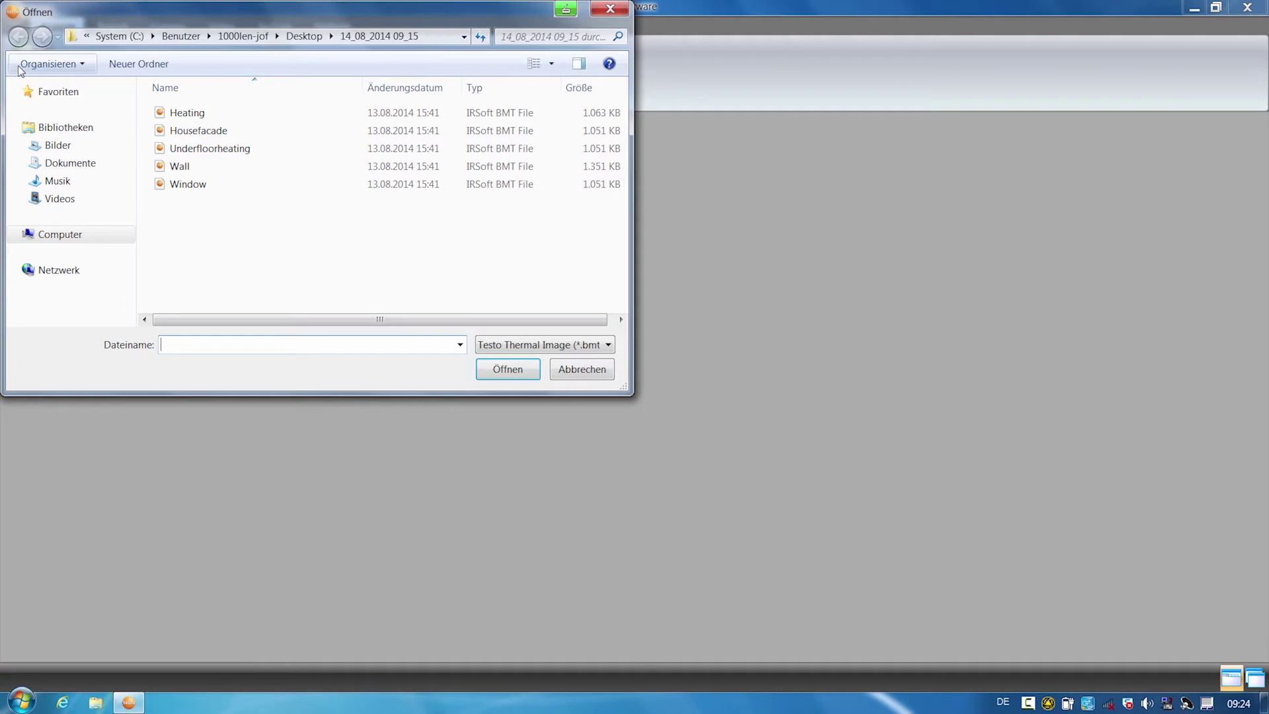
{"action": "left_click_drag", "start_coordinate": [215, 211], "coordinate": [184, 116]}
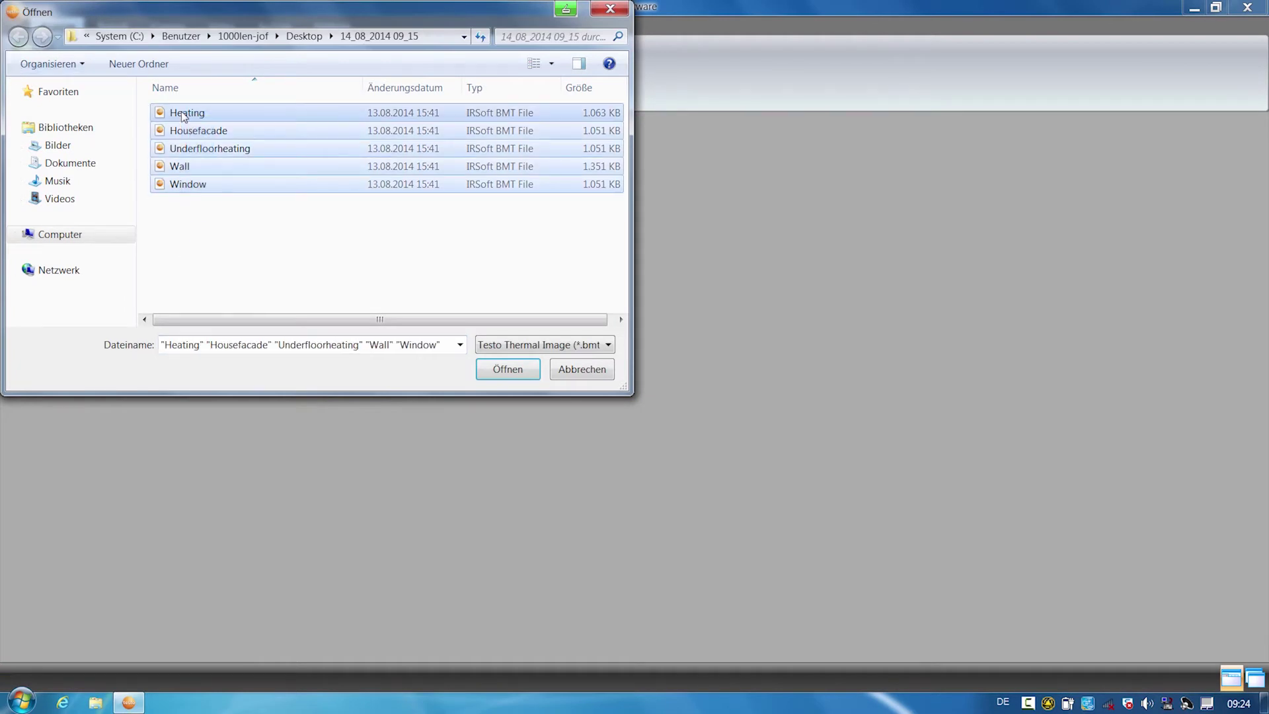
{"action": "left_click", "coordinate": [482, 370]}
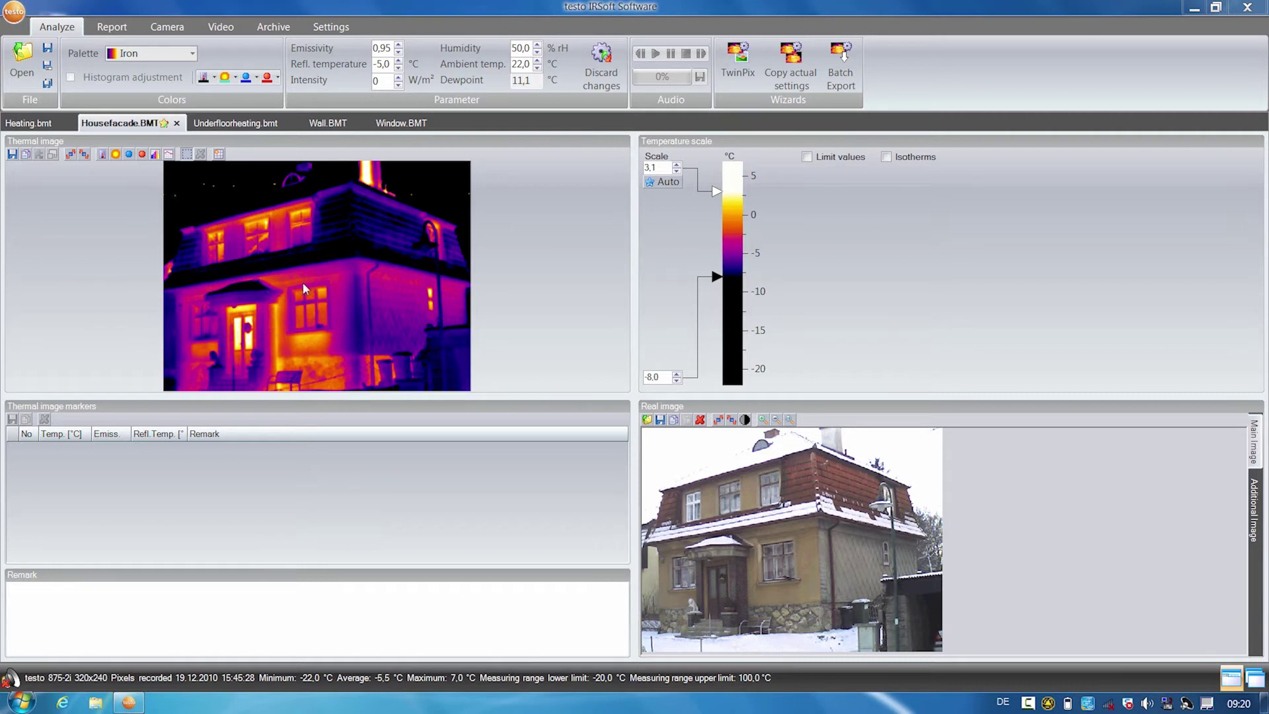
Step: Draw a temperature profile line across the ground-floor facade below the window in the Housefacade thermal image
{"action": "left_click", "coordinate": [169, 156]}
{"action": "left_click", "coordinate": [189, 169]}
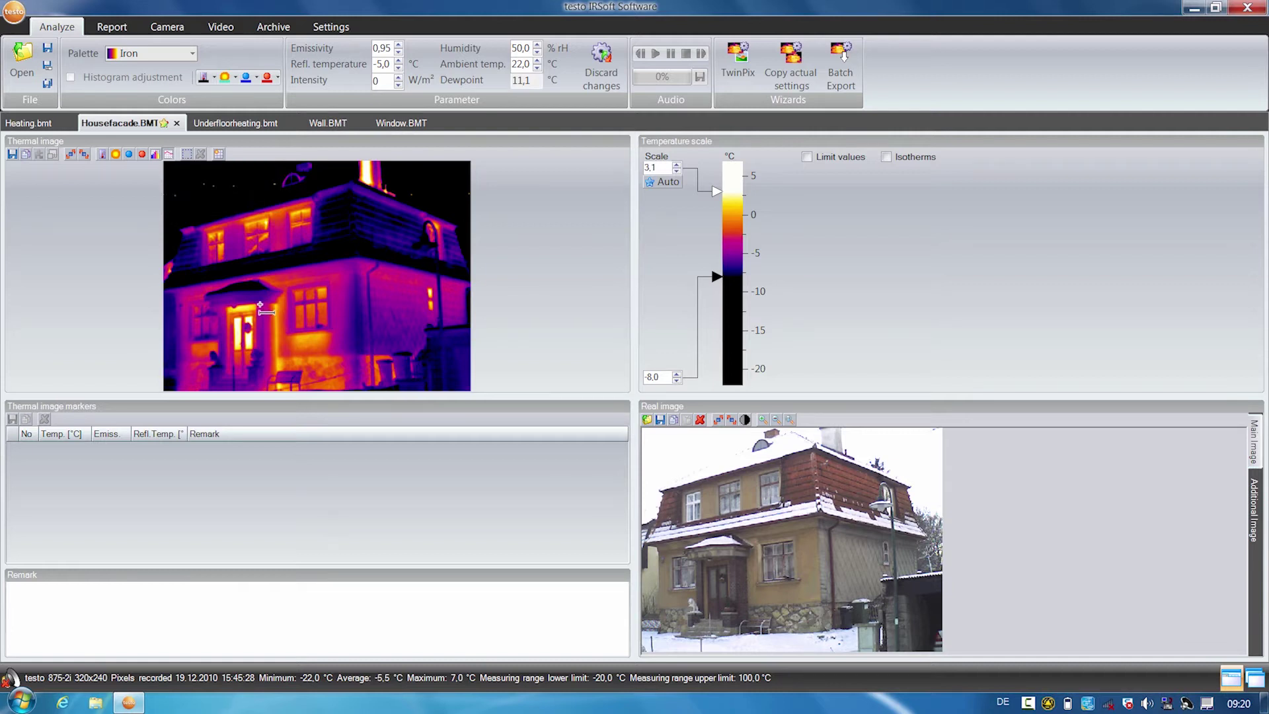
{"action": "left_click_drag", "start_coordinate": [278, 341], "coordinate": [345, 340]}
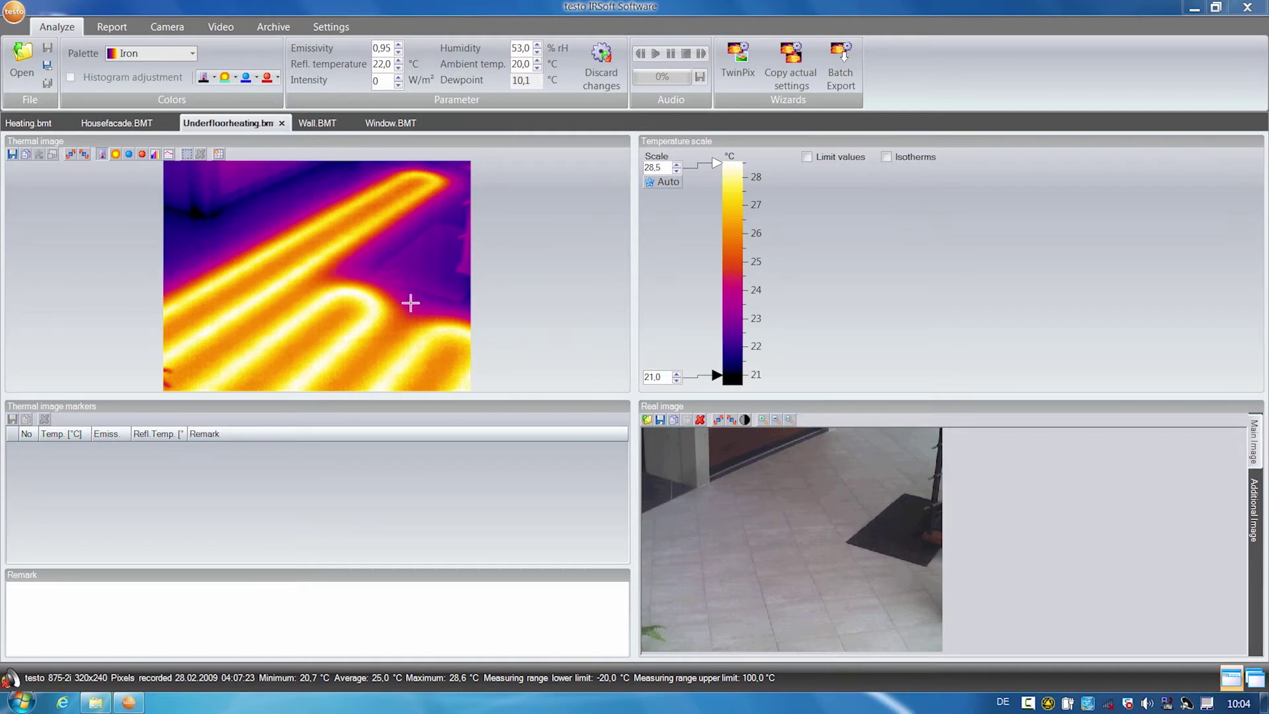
Step: Start a TwinPix overlay for the Underfloorheating image and set four matching marking points in the thermal and real images
{"action": "left_click", "coordinate": [736, 66]}
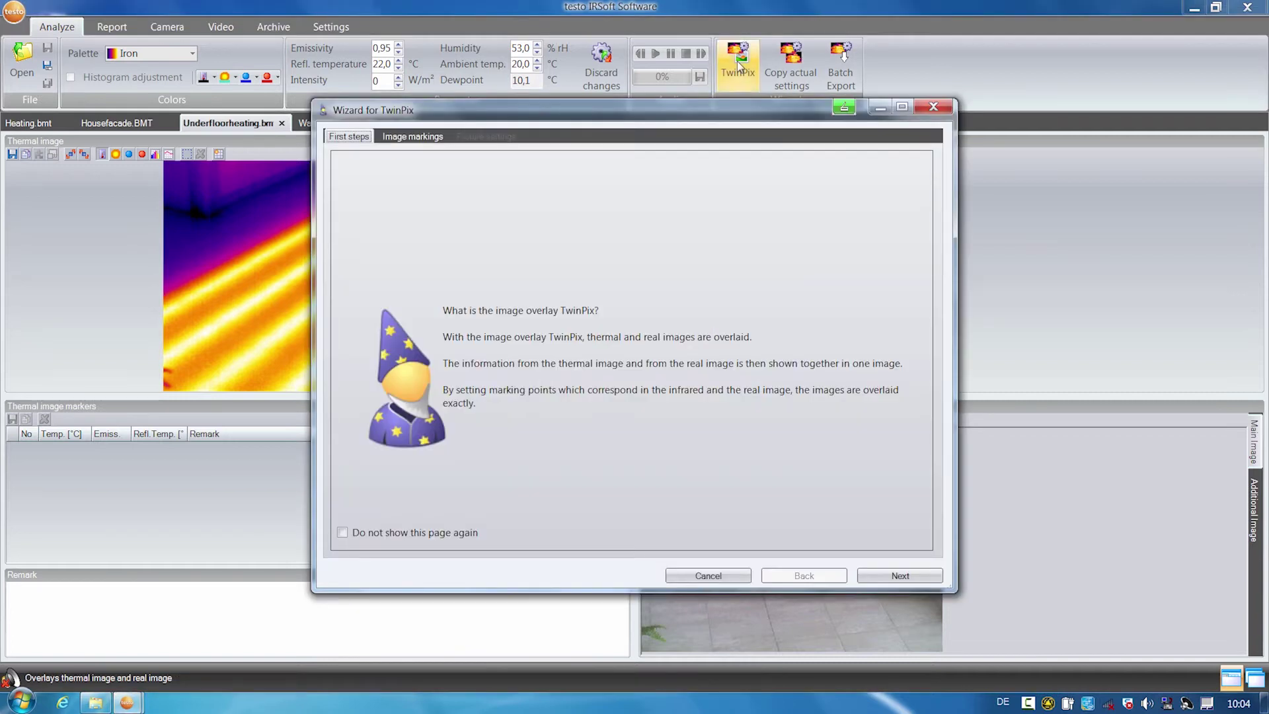
{"action": "left_click", "coordinate": [892, 577]}
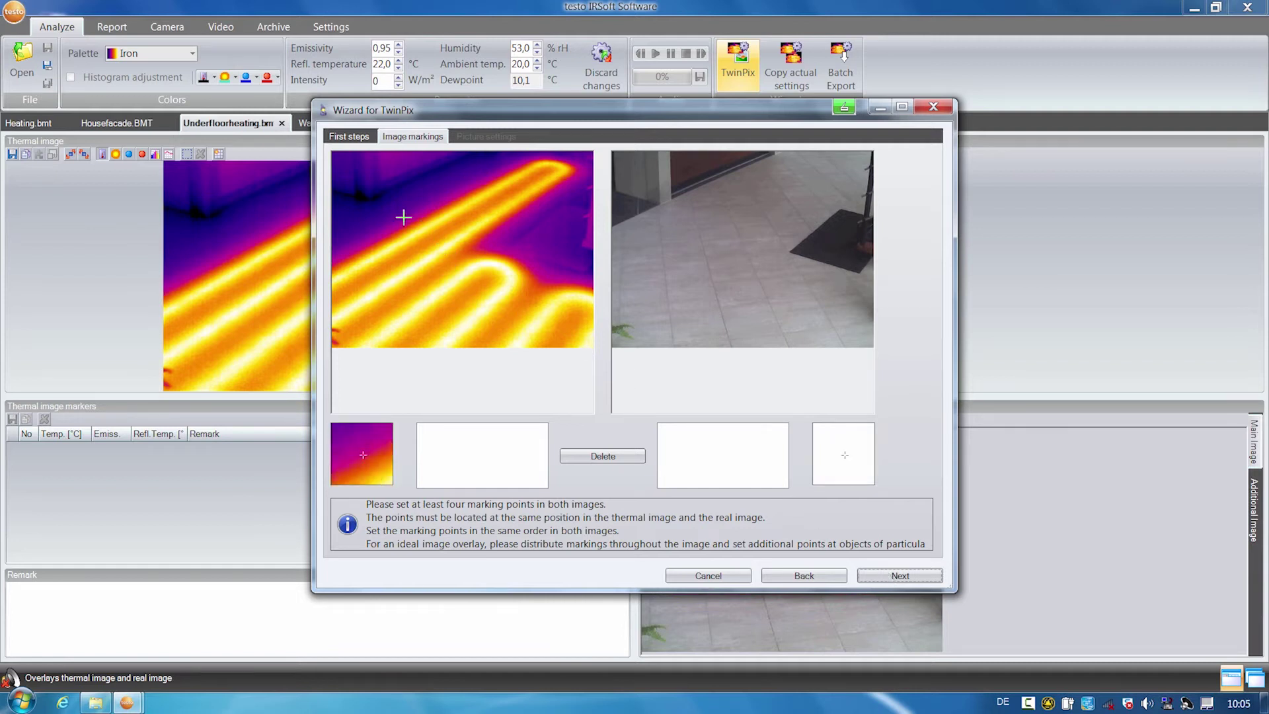
{"action": "left_click", "coordinate": [369, 202]}
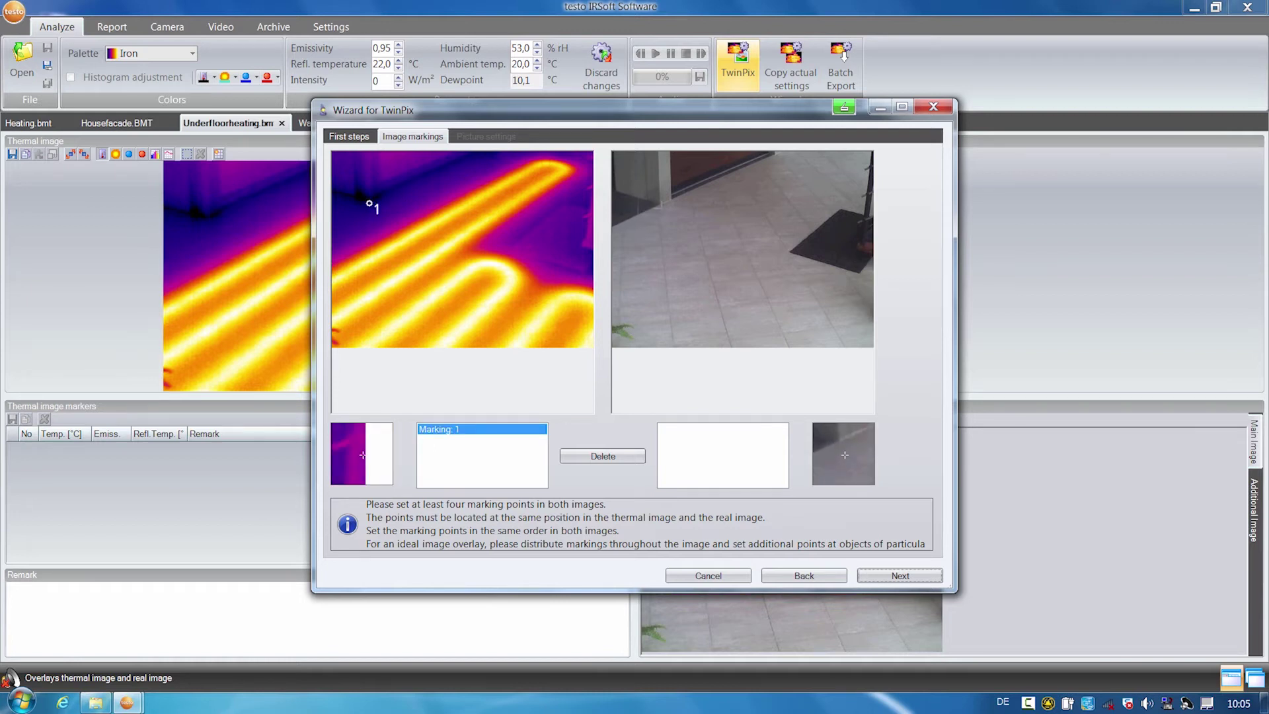
{"action": "left_click", "coordinate": [662, 209]}
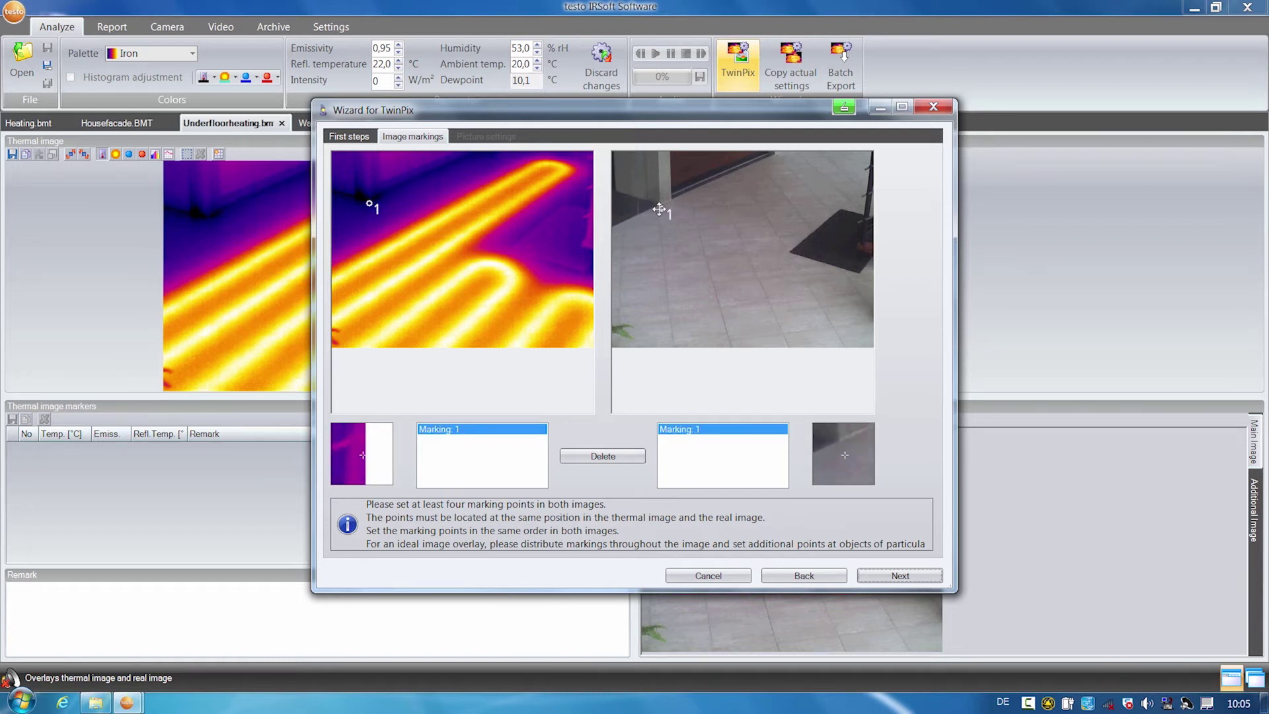
{"action": "left_click", "coordinate": [341, 339]}
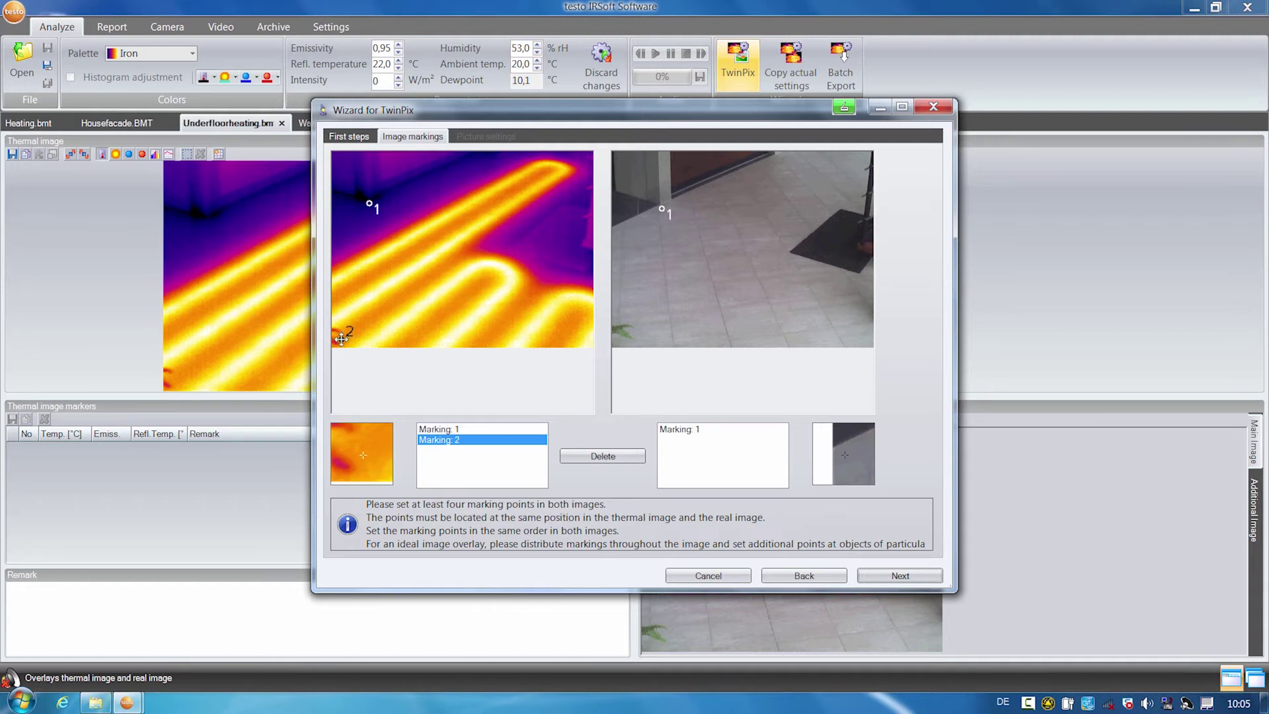
{"action": "left_click", "coordinate": [642, 340]}
{"action": "left_click", "coordinate": [509, 254]}
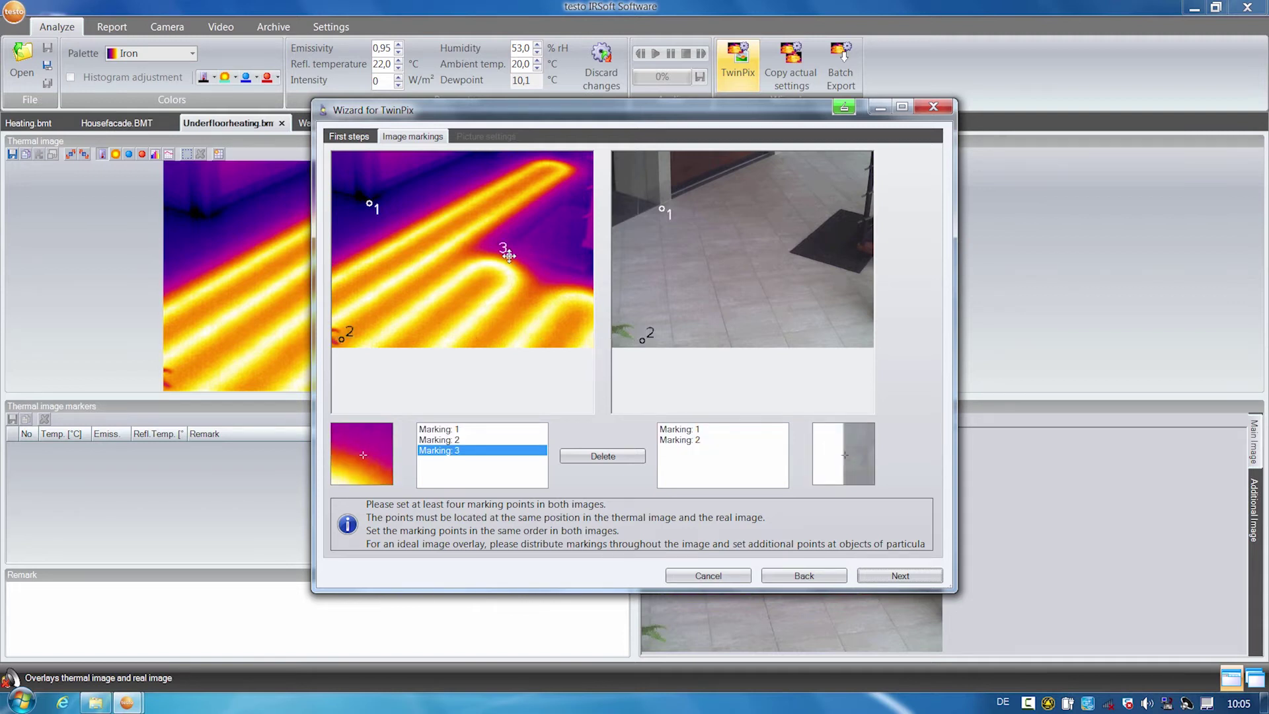
{"action": "left_click", "coordinate": [784, 250]}
{"action": "left_click", "coordinate": [582, 274]}
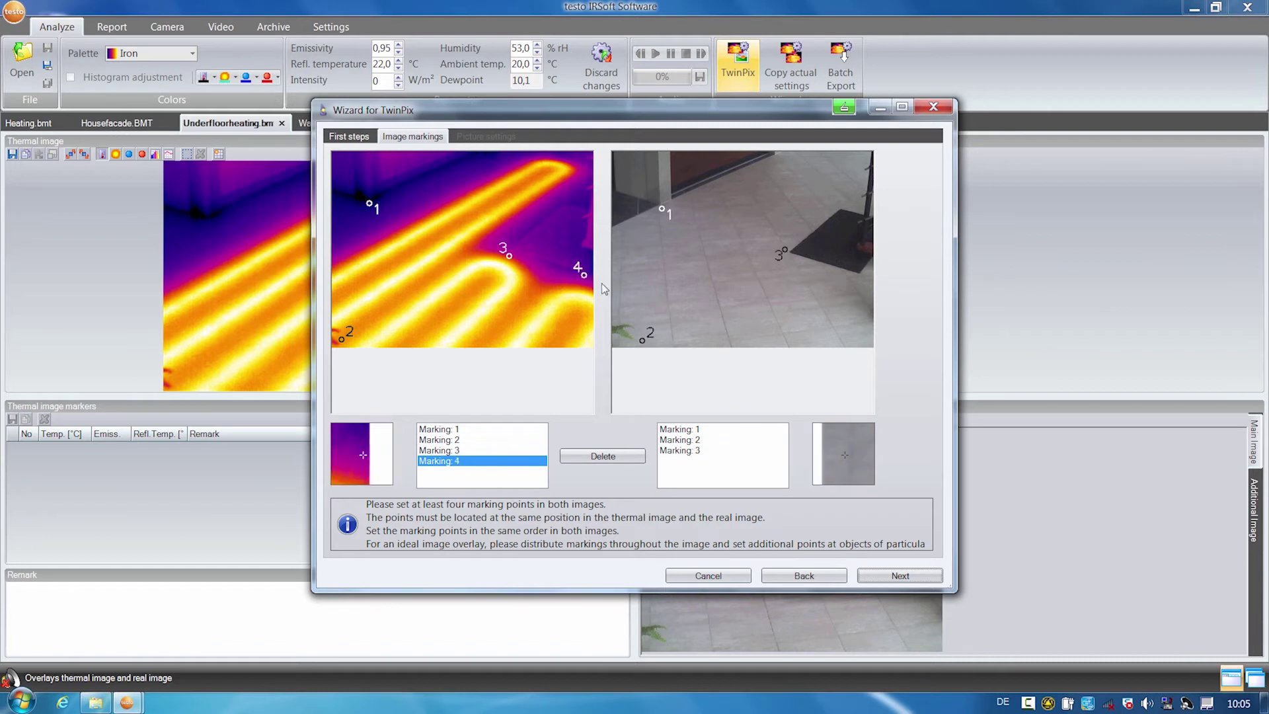
{"action": "left_click", "coordinate": [856, 277]}
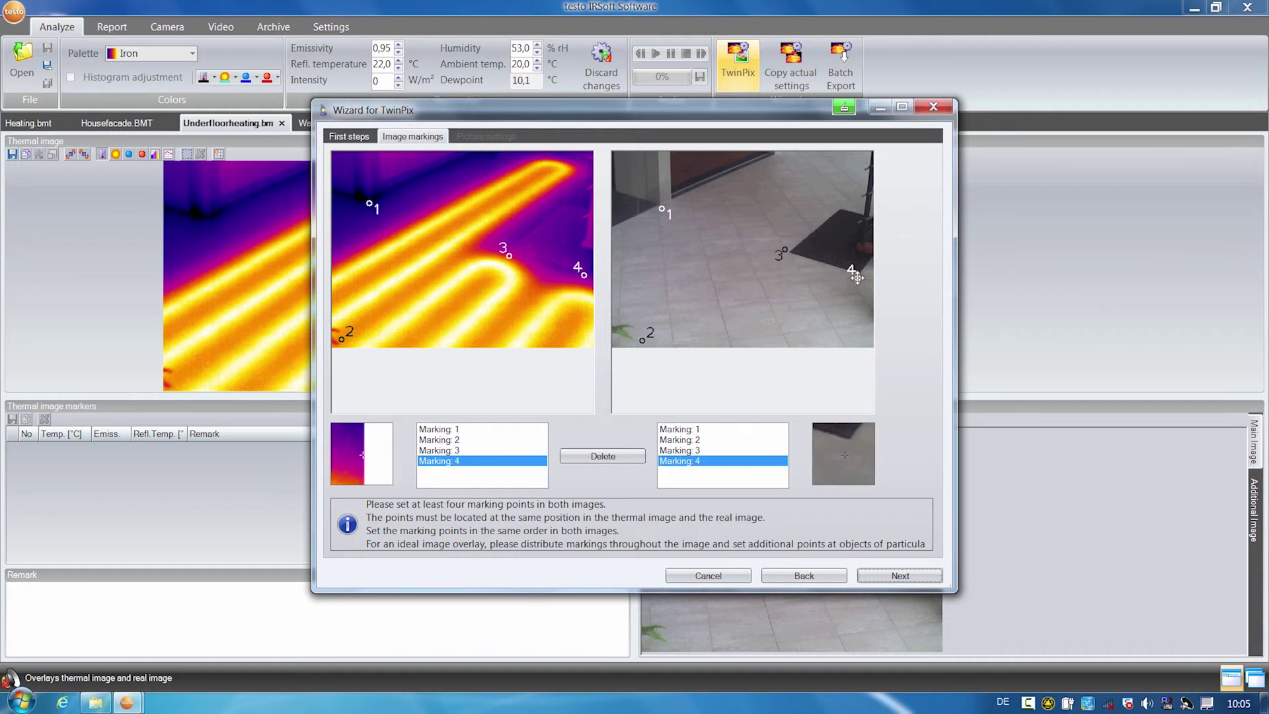
{"action": "left_click", "coordinate": [900, 576]}
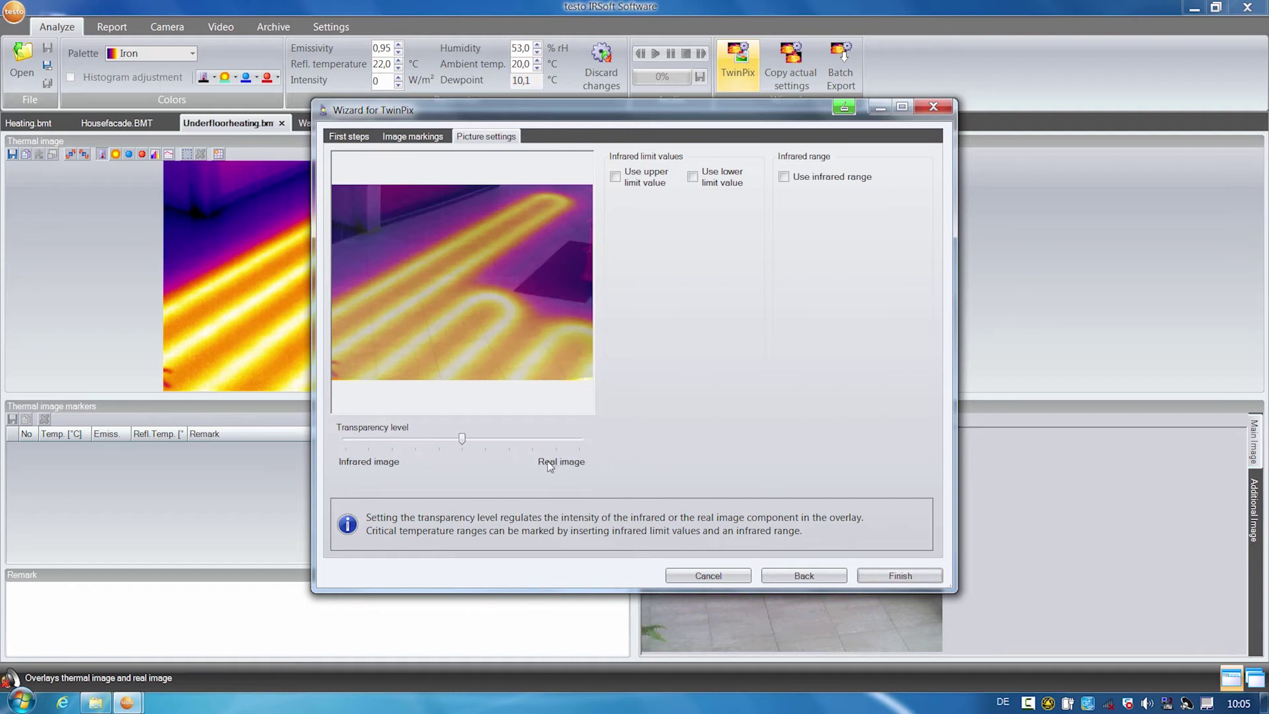
Step: Set the overlay transparency fully to infrared image, apply an upper infrared limit value of 26,6 °C and finish the TwinPix wizard
{"action": "left_click_drag", "start_coordinate": [463, 439], "coordinate": [344, 444]}
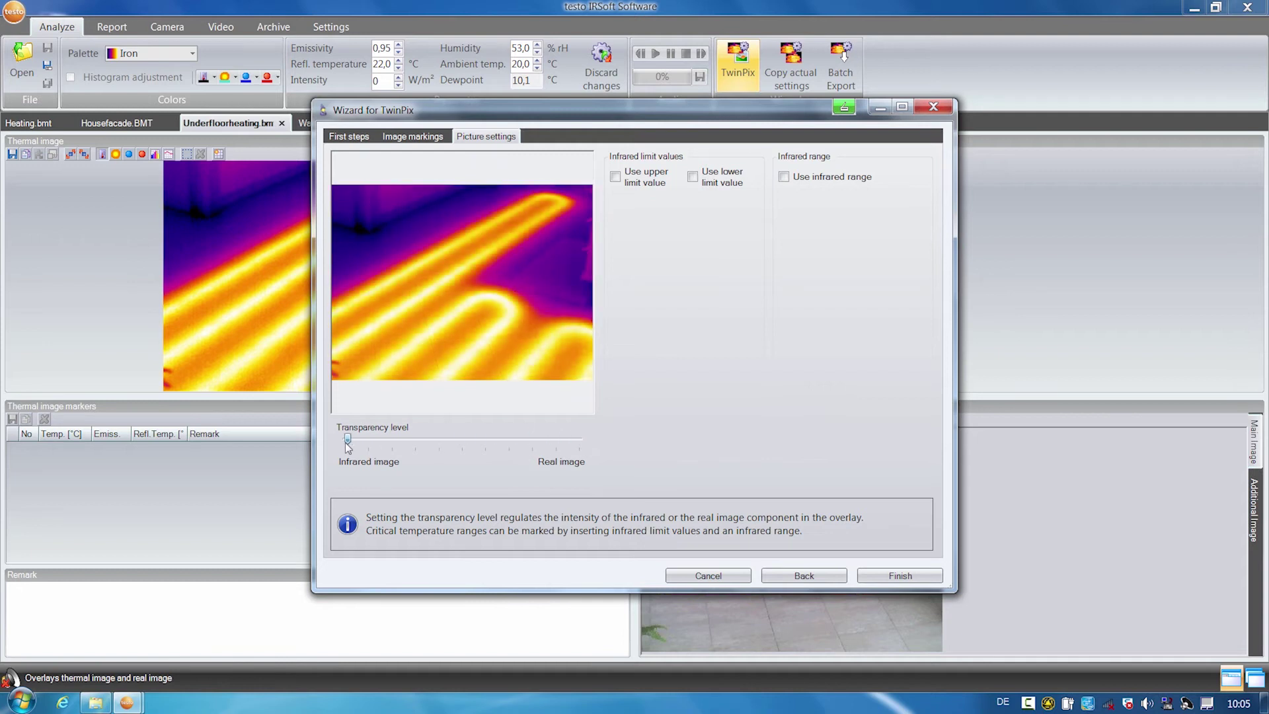
{"action": "left_click", "coordinate": [615, 177]}
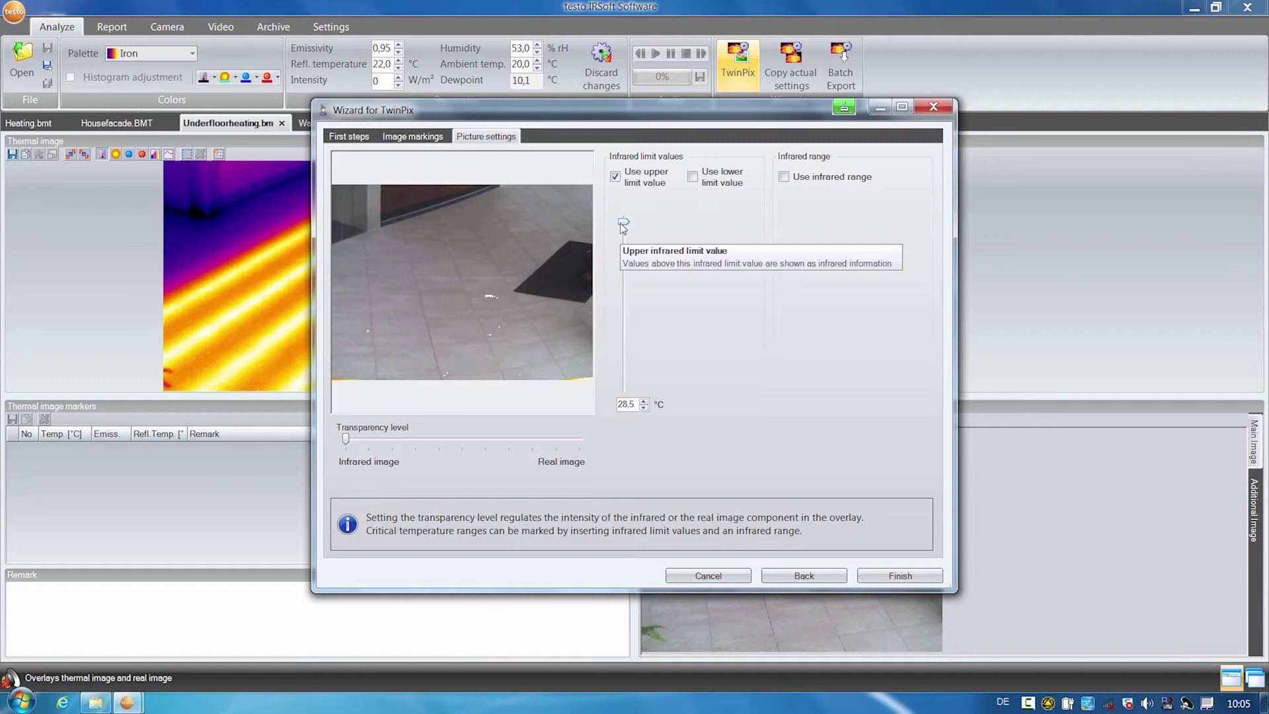
{"action": "left_click_drag", "start_coordinate": [621, 224], "coordinate": [622, 261]}
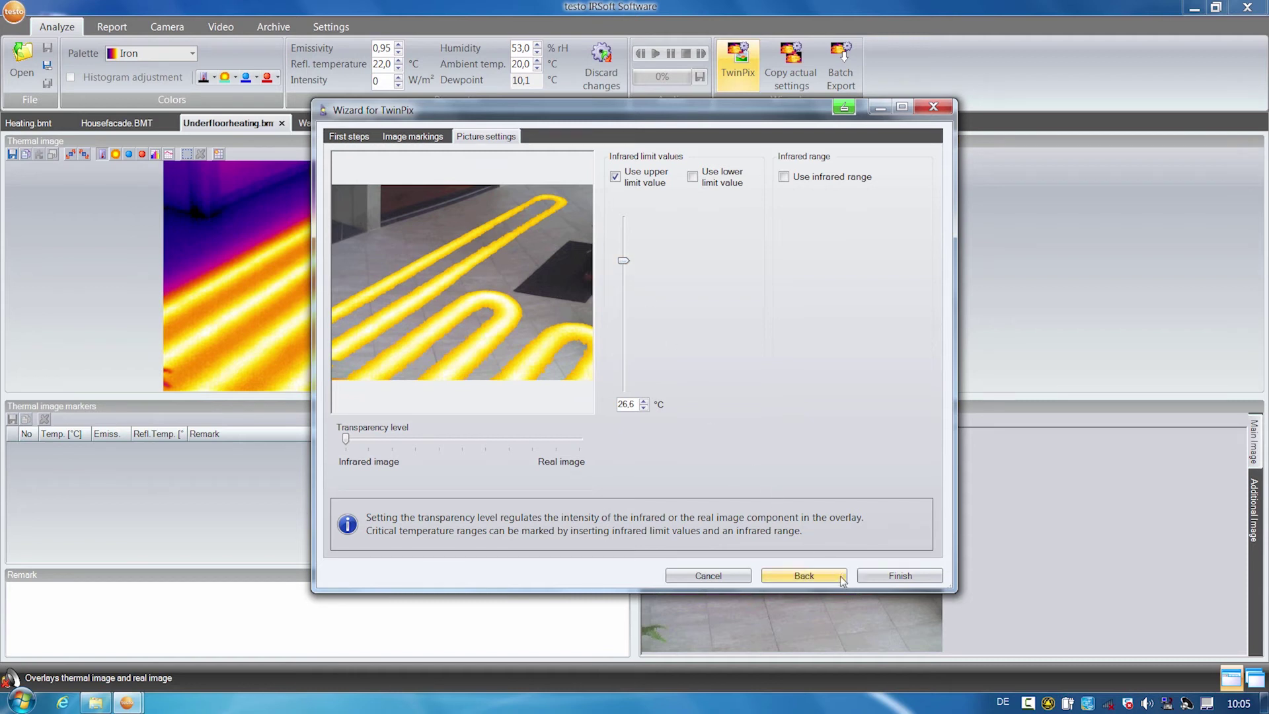
{"action": "left_click", "coordinate": [888, 576]}
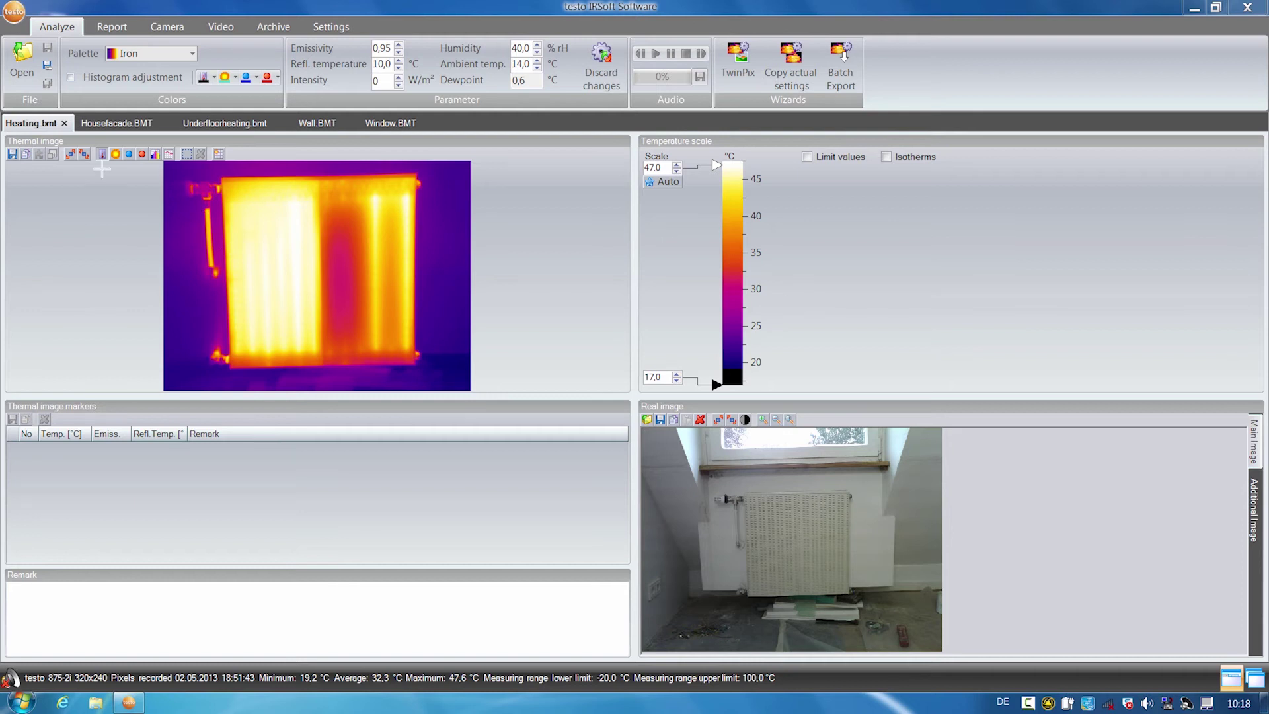
Step: Mark the cold spot within a rectangle covering the radiator surface in the Heating thermal image
{"action": "left_click", "coordinate": [129, 155]}
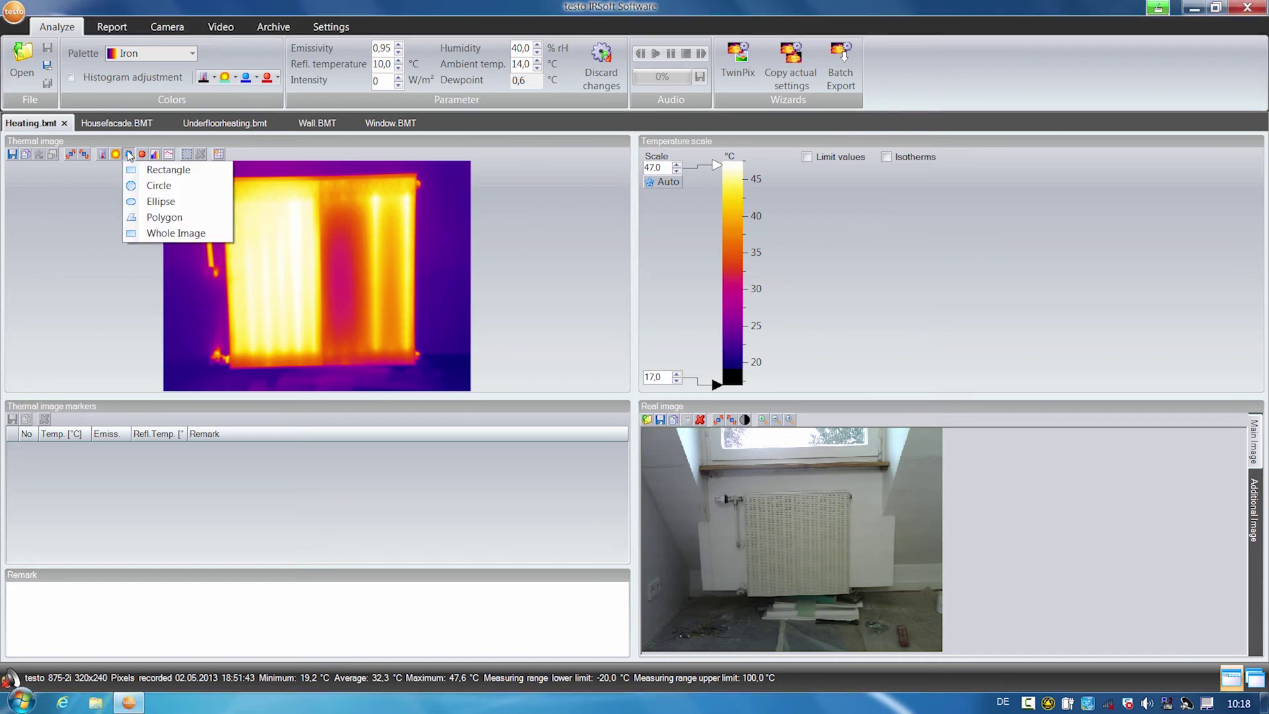
{"action": "left_click", "coordinate": [165, 170]}
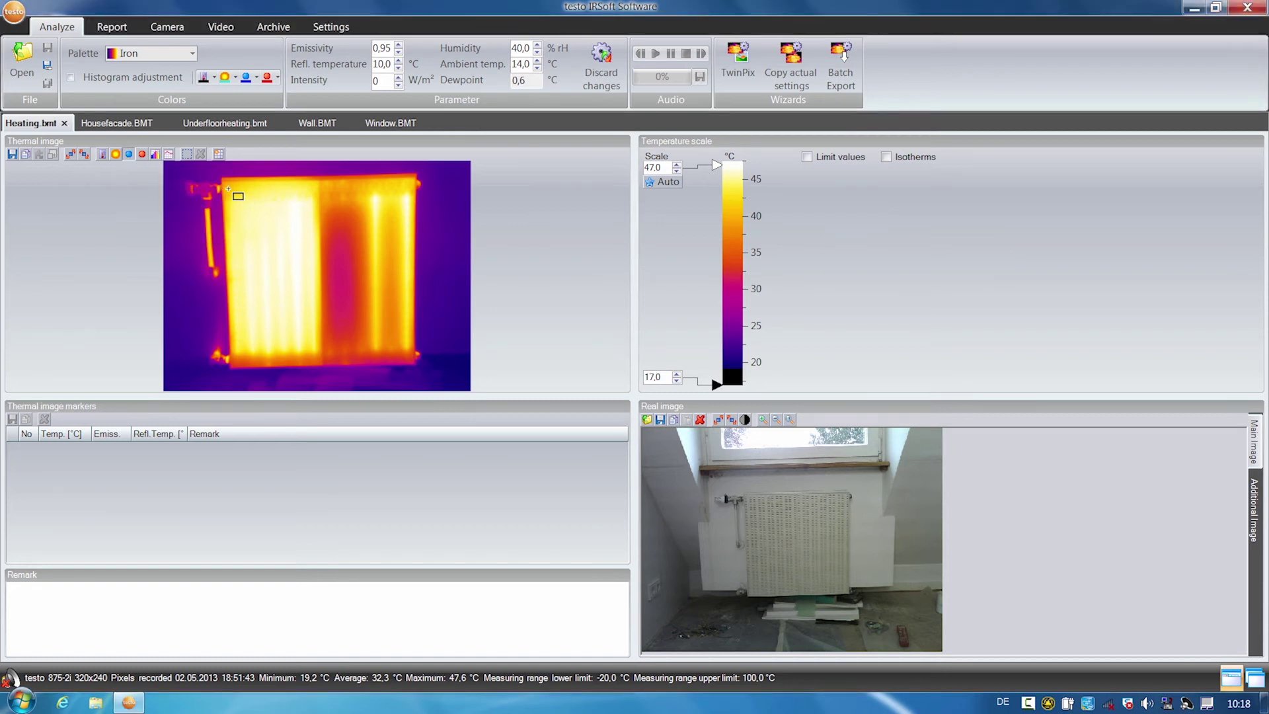
{"action": "left_click_drag", "start_coordinate": [232, 189], "coordinate": [411, 353]}
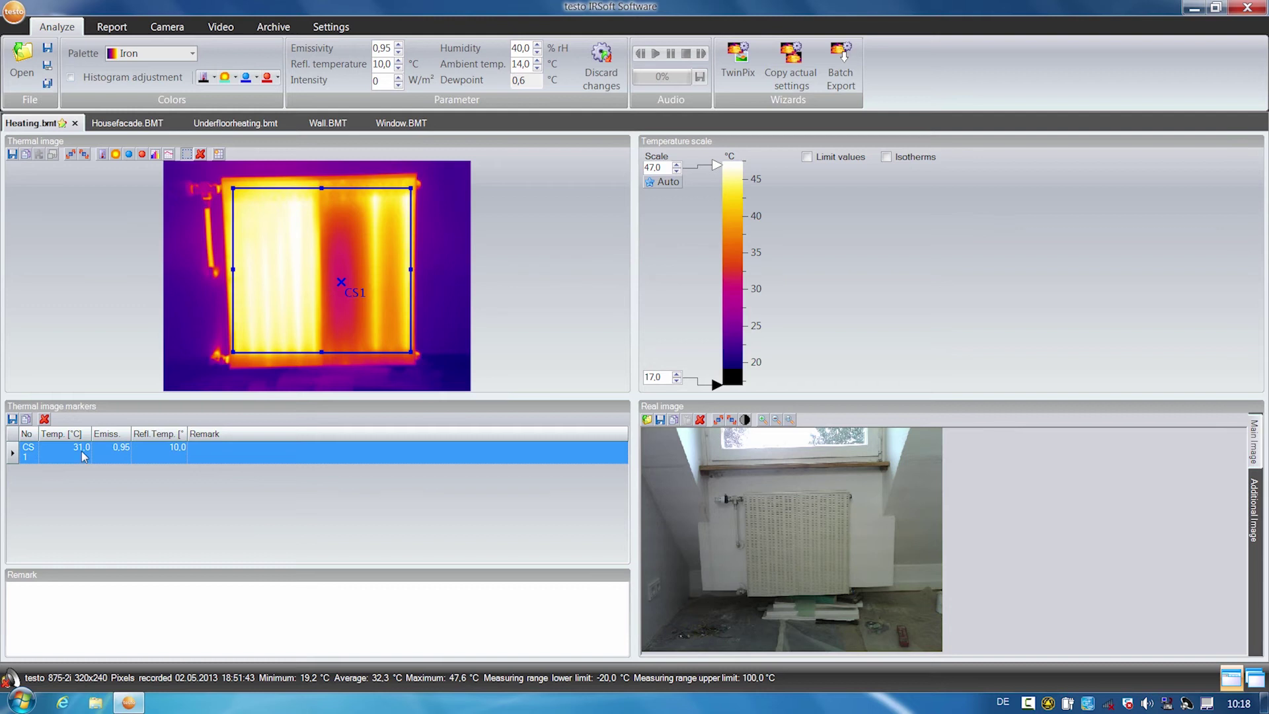
Step: Mark the hot spot within a rectangle covering the same radiator surface in the Heating thermal image
{"action": "left_click", "coordinate": [143, 154]}
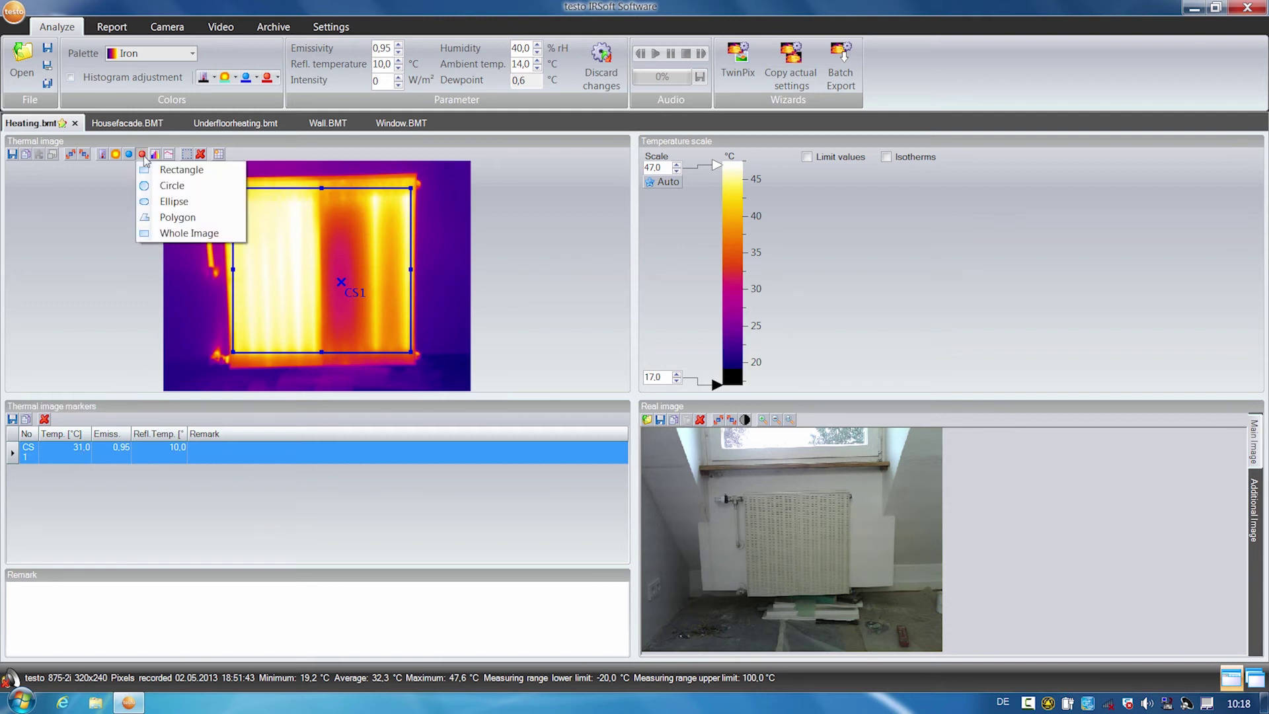
{"action": "left_click", "coordinate": [173, 170]}
{"action": "left_click_drag", "start_coordinate": [233, 191], "coordinate": [407, 350]}
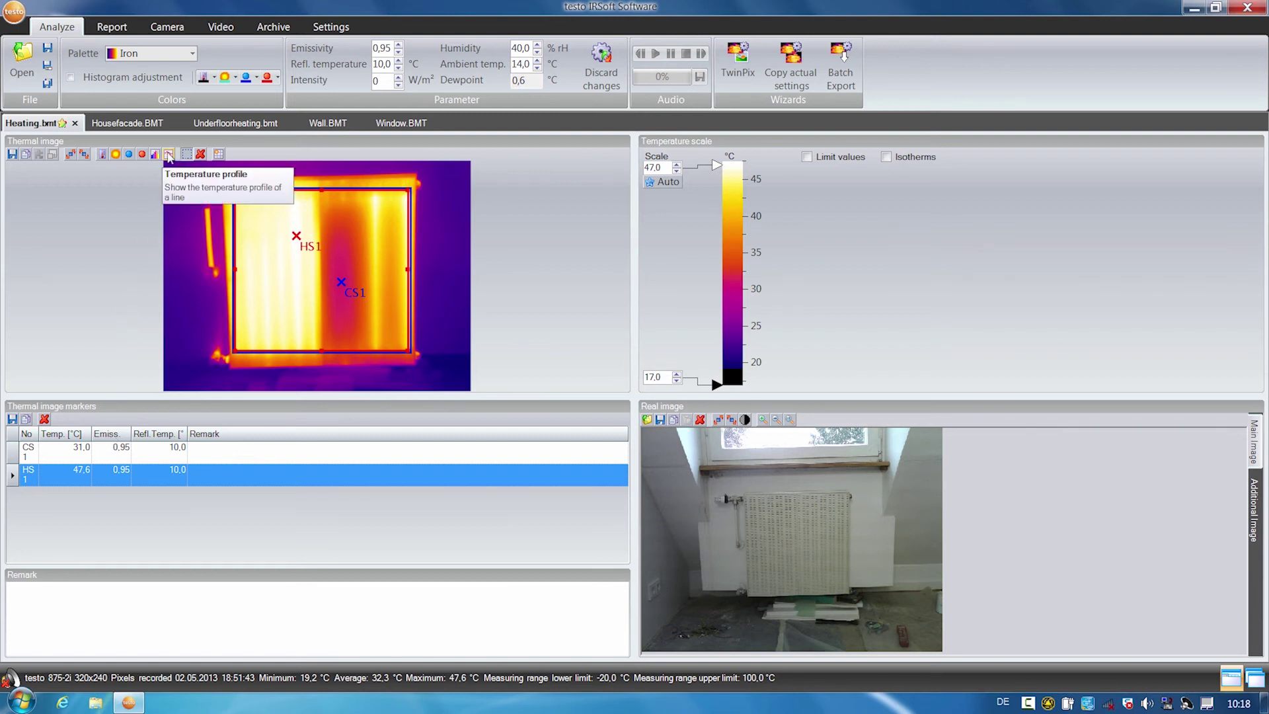
Step: Create a temperature profile along an arbitrary line running nearly horizontally across the lower part of the radiator
{"action": "left_click", "coordinate": [169, 156]}
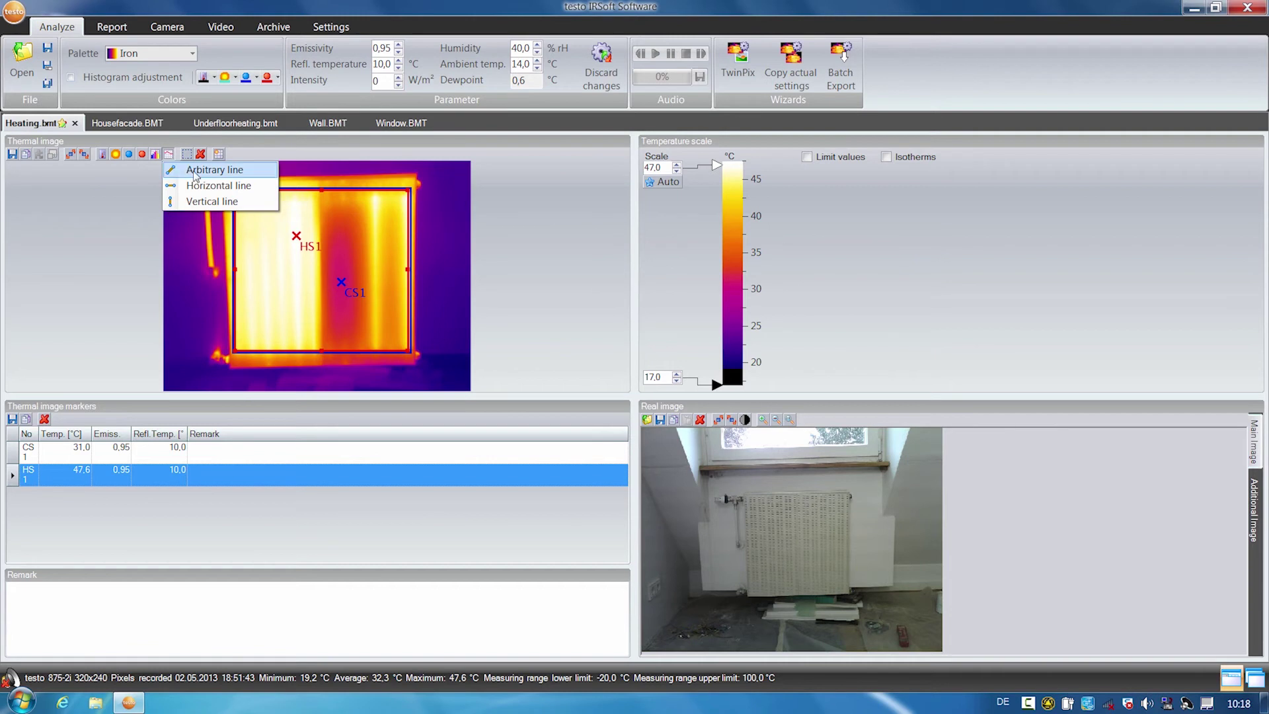
{"action": "left_click", "coordinate": [198, 170]}
{"action": "left_click_drag", "start_coordinate": [237, 315], "coordinate": [401, 312]}
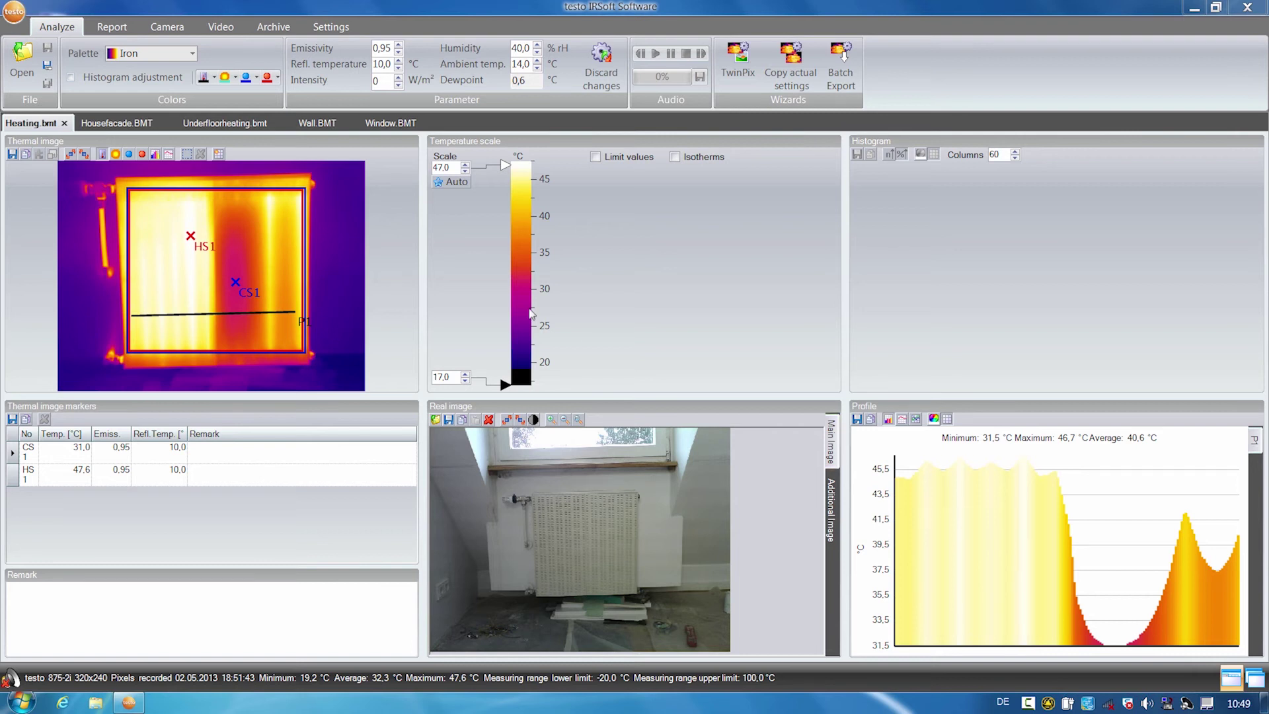
Step: Start a report with the Standard report template, include all available thermal images and continue to the company address and logo page
{"action": "left_click", "coordinate": [102, 27]}
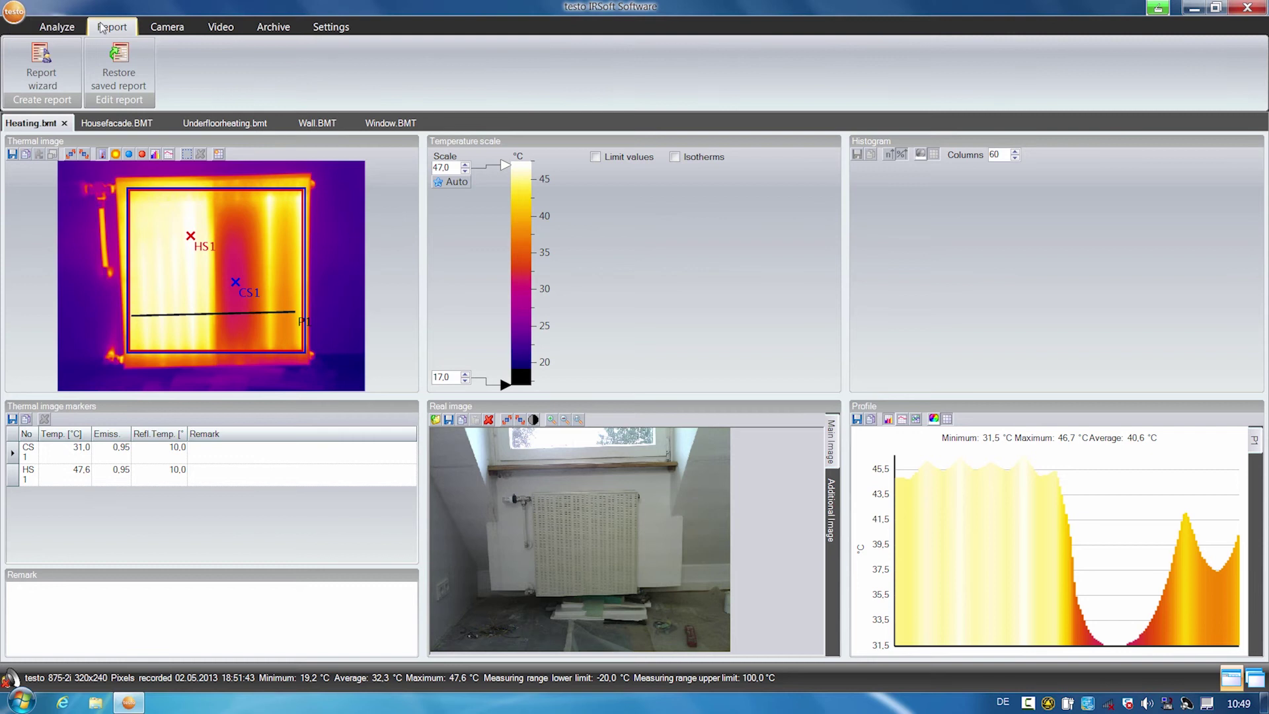
{"action": "left_click", "coordinate": [40, 66]}
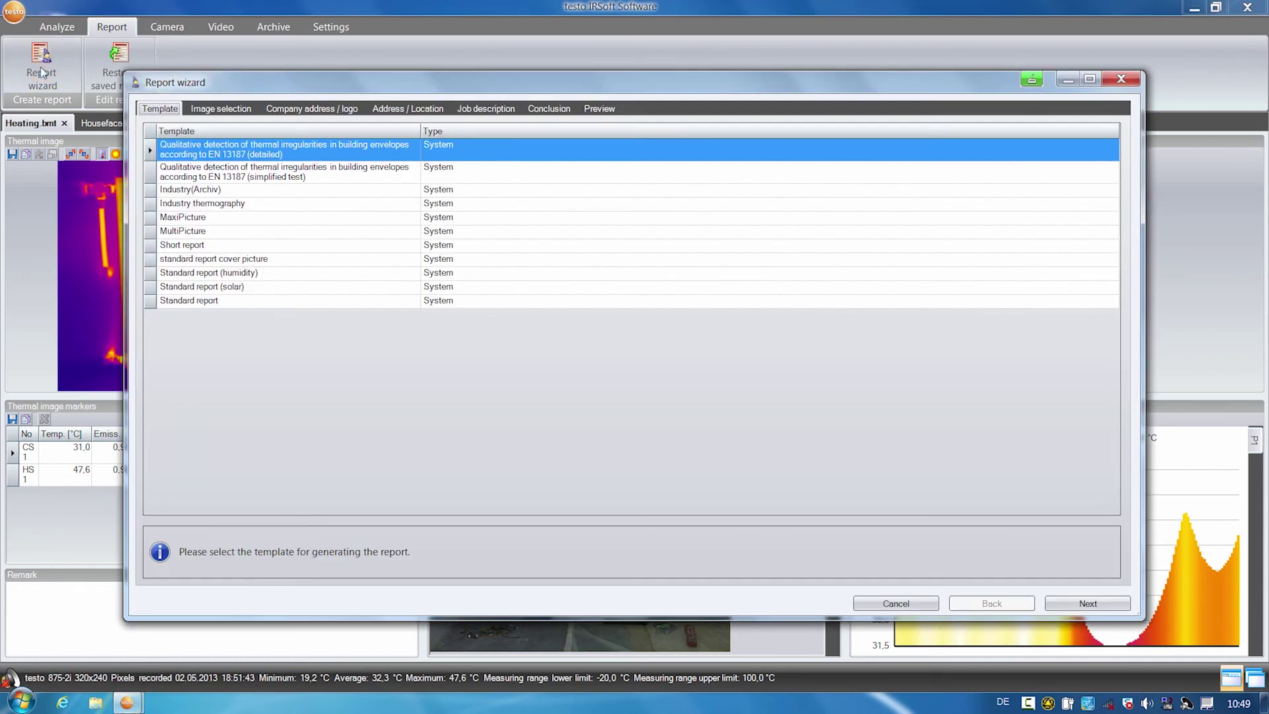
{"action": "left_click", "coordinate": [173, 301]}
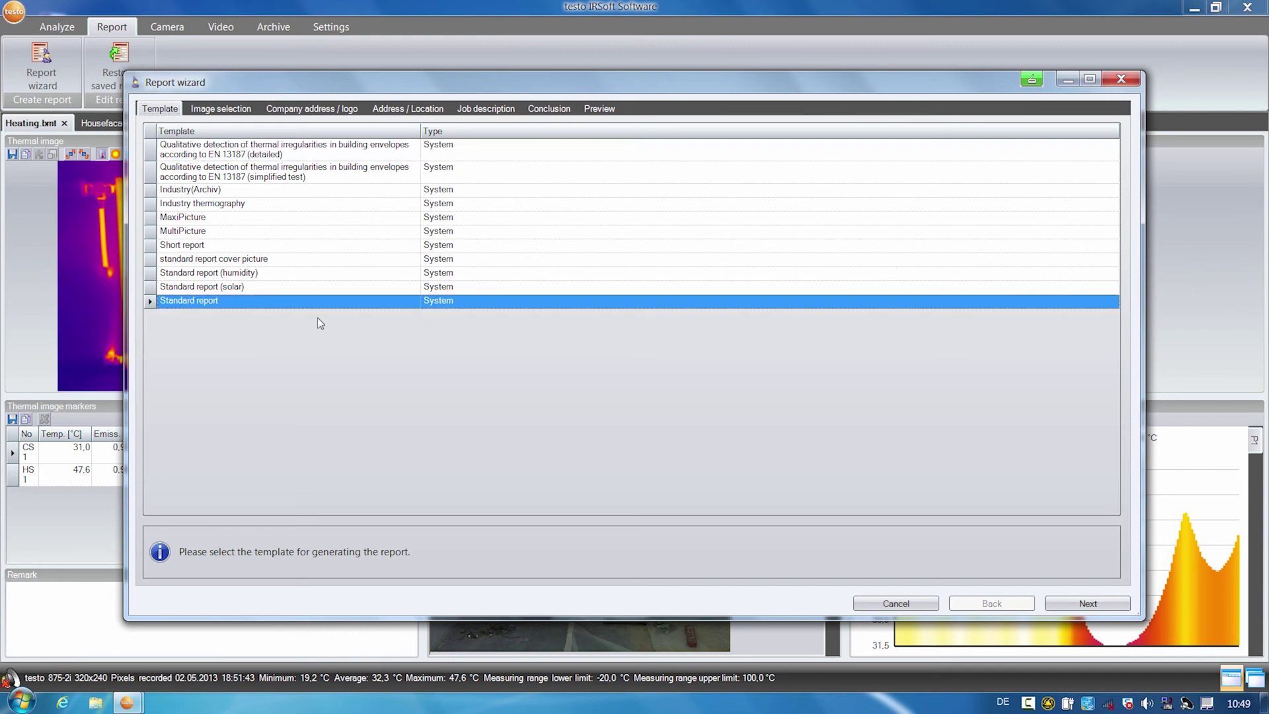
{"action": "left_click", "coordinate": [1089, 604]}
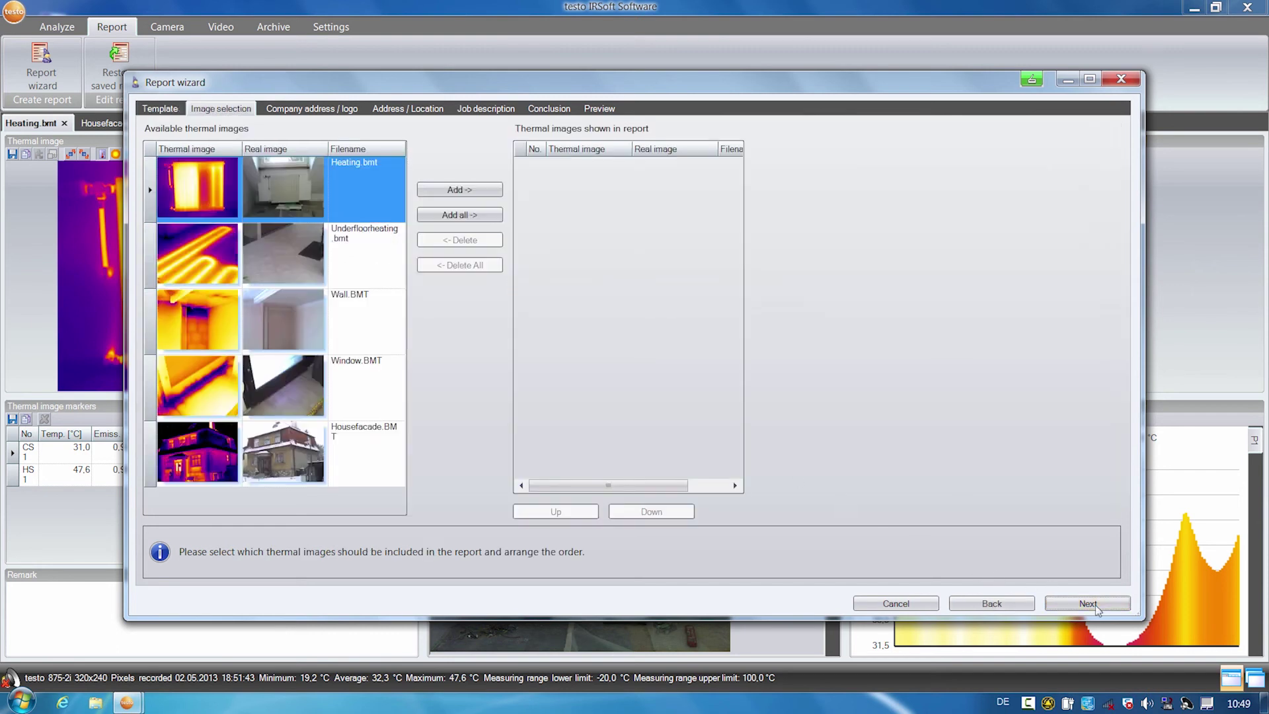
{"action": "left_click", "coordinate": [448, 215]}
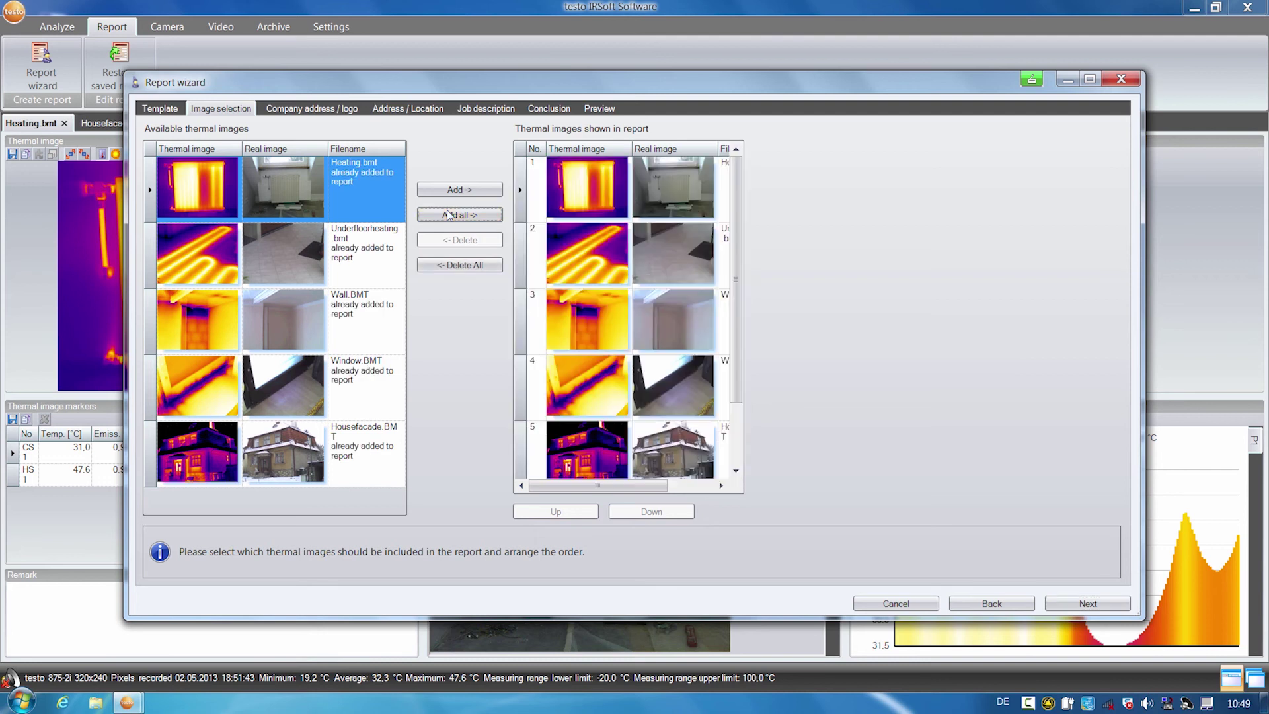
{"action": "left_click", "coordinate": [1079, 604]}
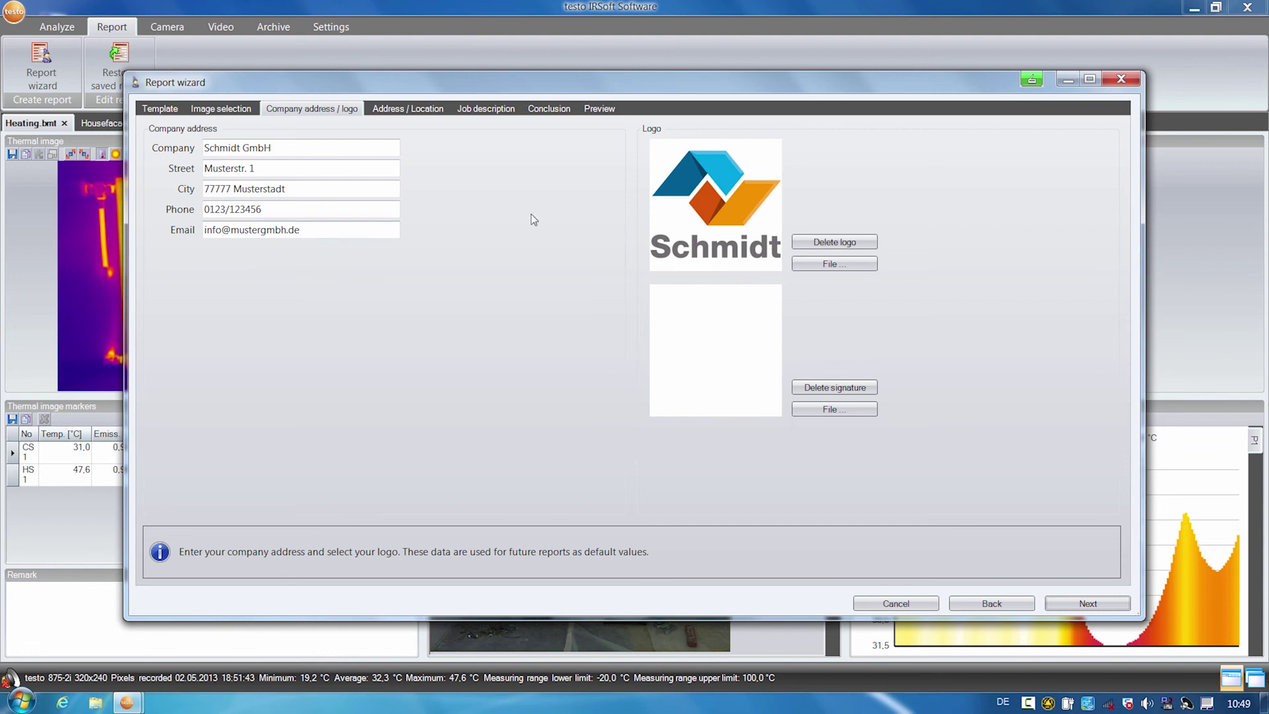
Step: Keep the default company, address, job description and conclusion entries, generate the report preview and review it through to the last page
{"action": "left_click", "coordinate": [1066, 598]}
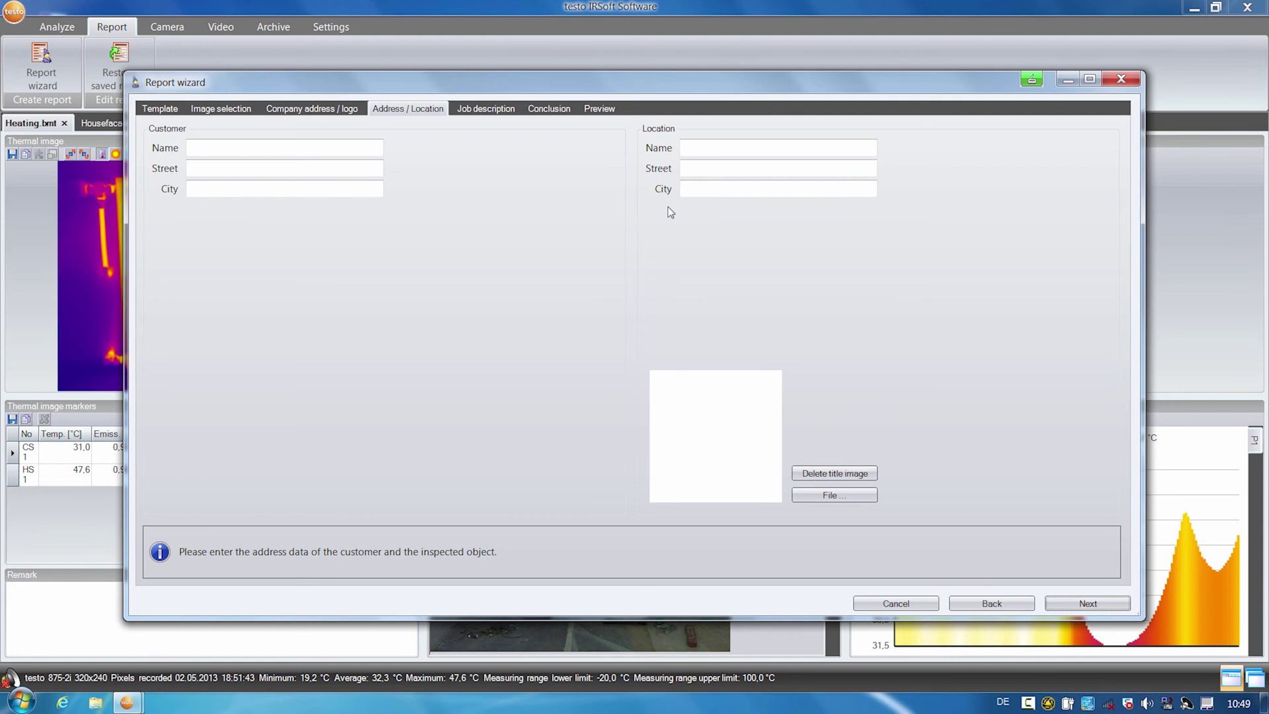
{"action": "left_click", "coordinate": [1075, 604]}
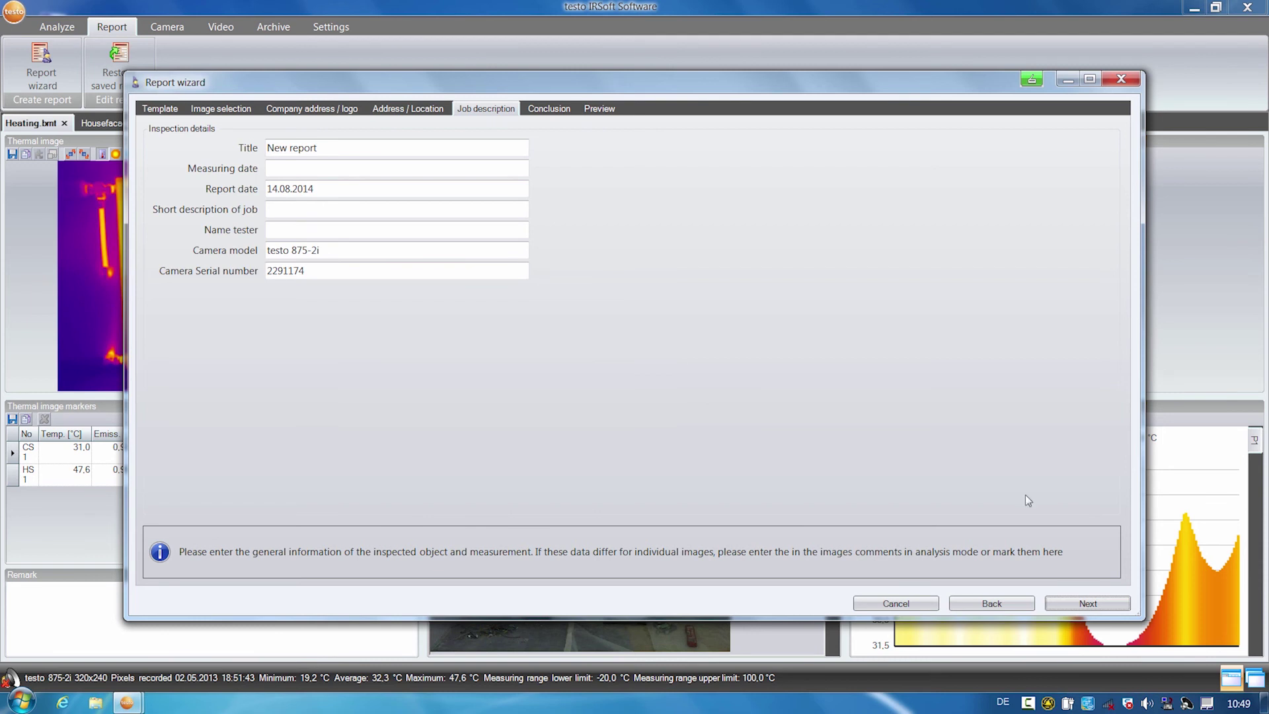
{"action": "left_click", "coordinate": [1076, 604]}
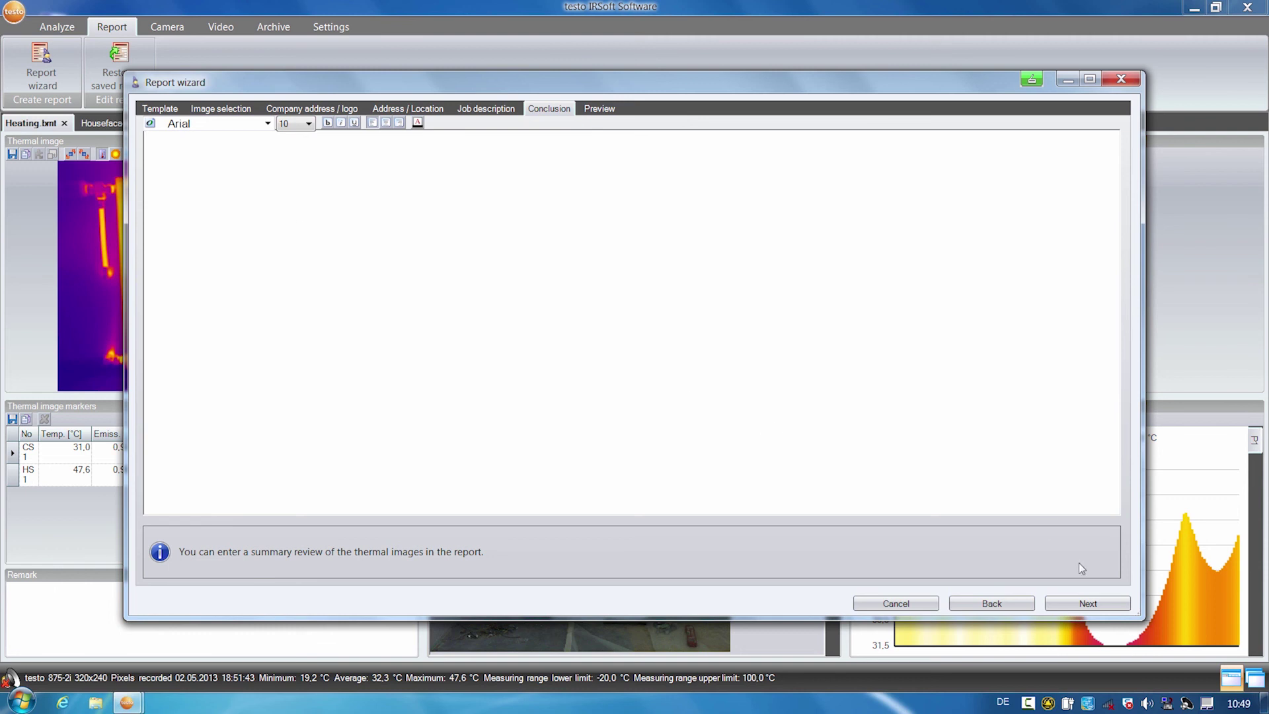
{"action": "left_click", "coordinate": [1069, 604]}
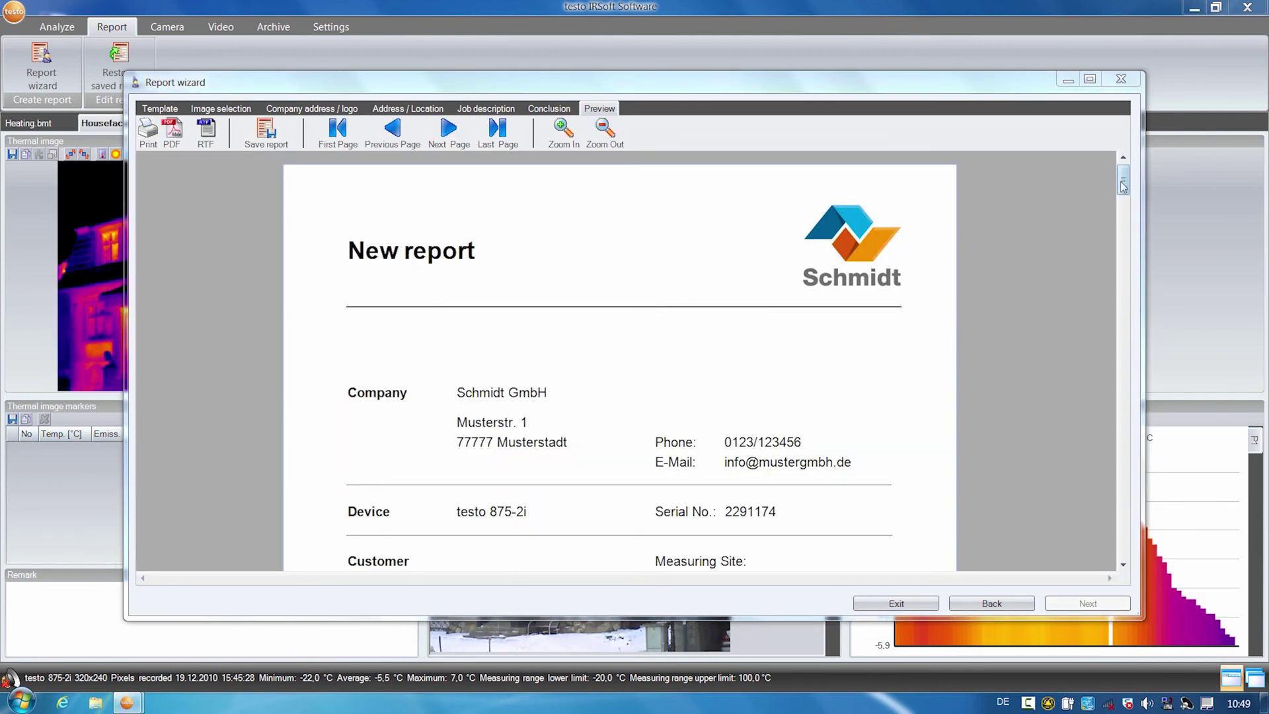
{"action": "left_click_drag", "start_coordinate": [1123, 187], "coordinate": [1088, 560]}
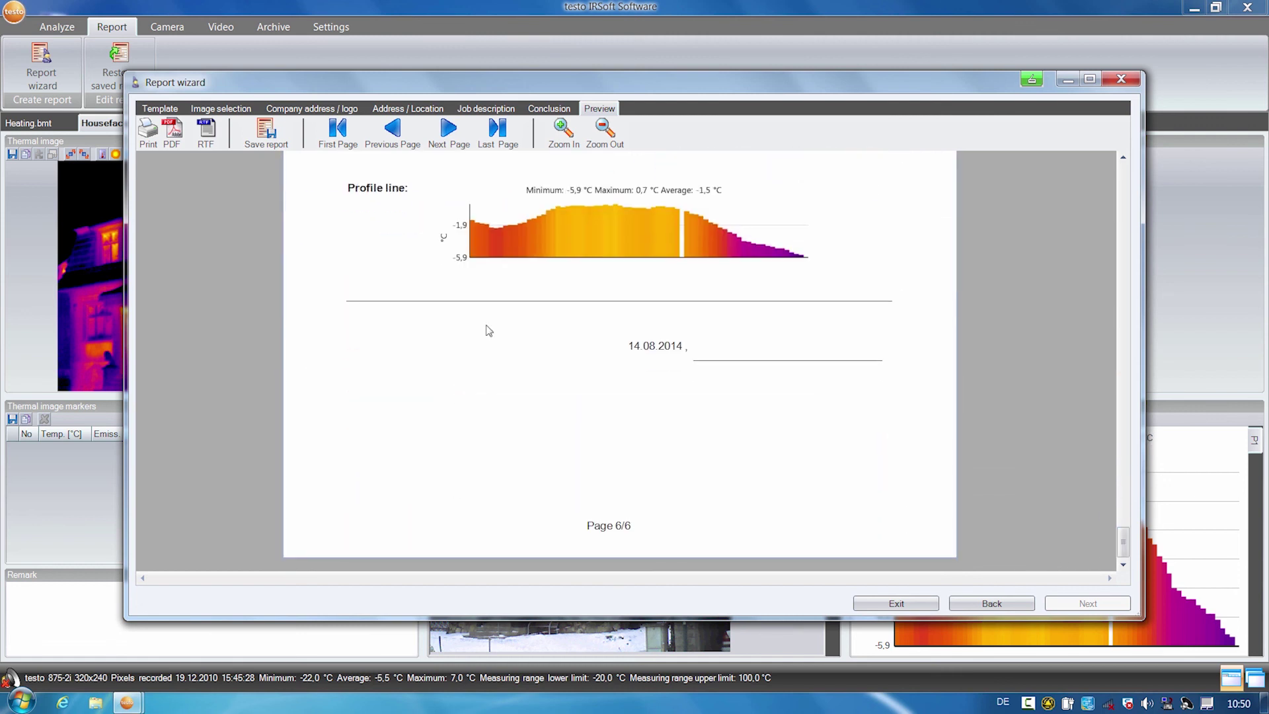
Step: Save the report as a Testo infrared report file and as a PDF, both named New report in the 01_Pics folder
{"action": "left_click", "coordinate": [265, 132]}
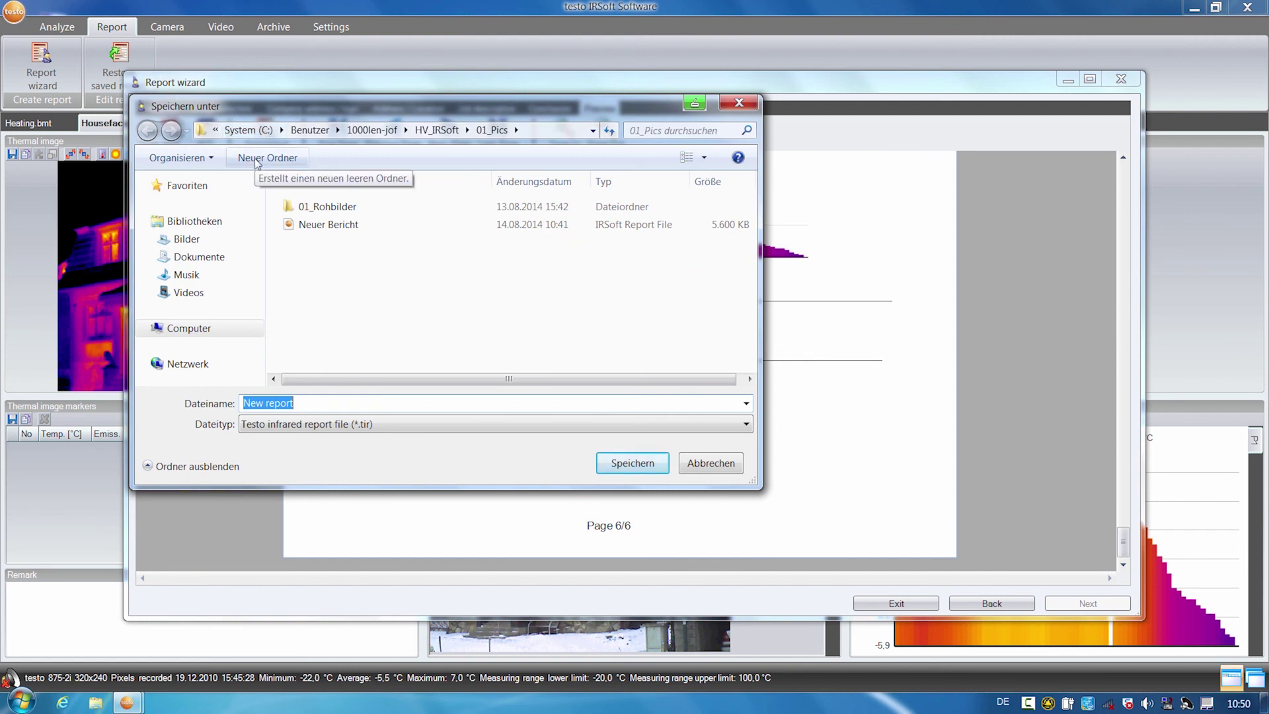
{"action": "left_click", "coordinate": [632, 467]}
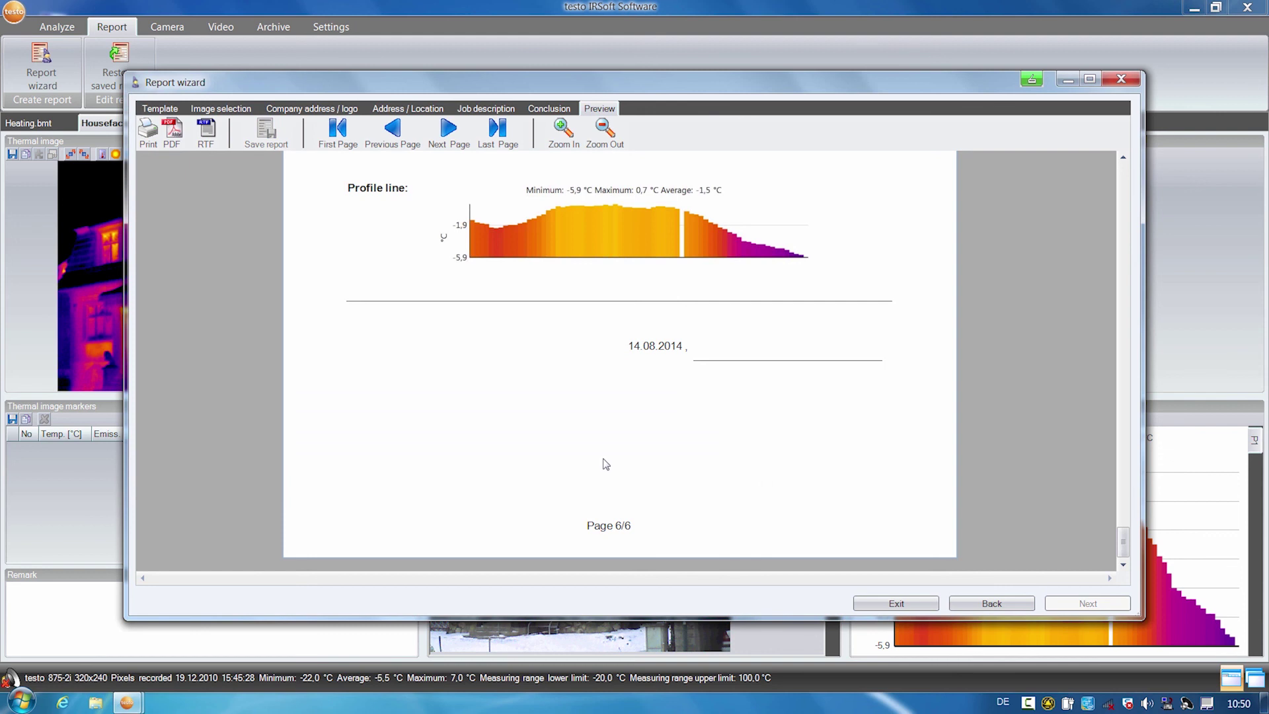
{"action": "left_click", "coordinate": [172, 132]}
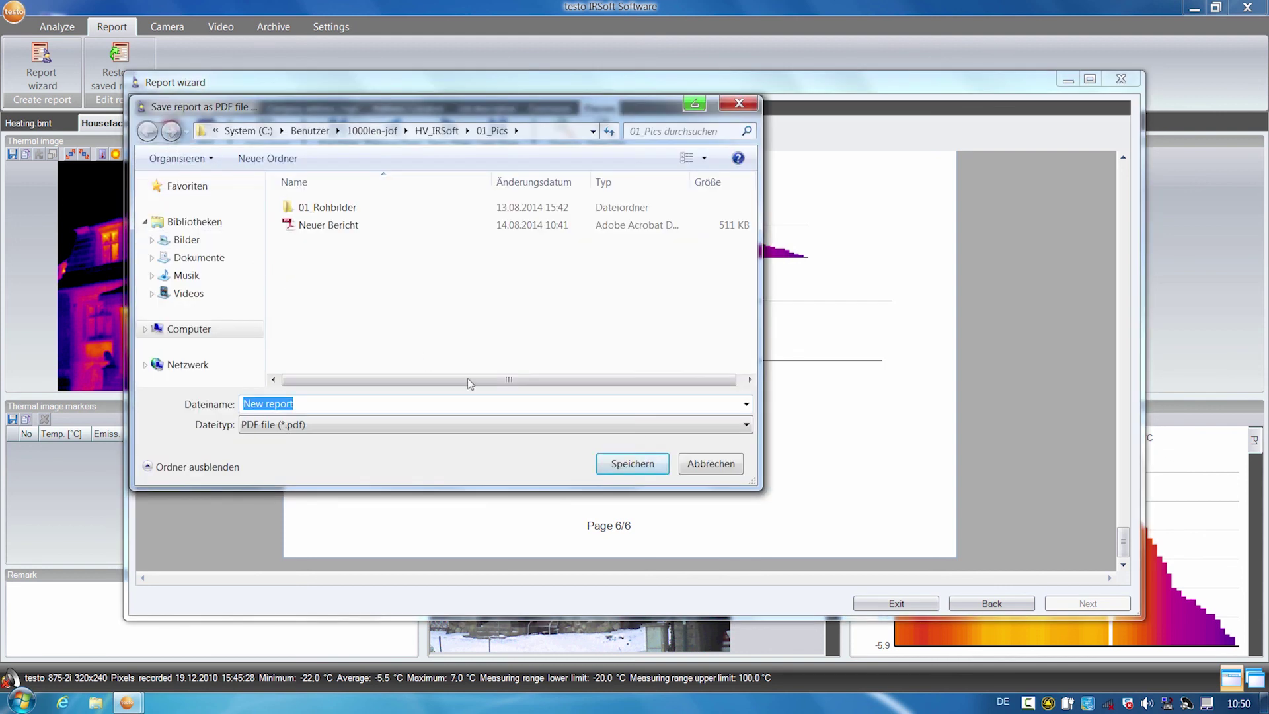
{"action": "left_click", "coordinate": [644, 464]}
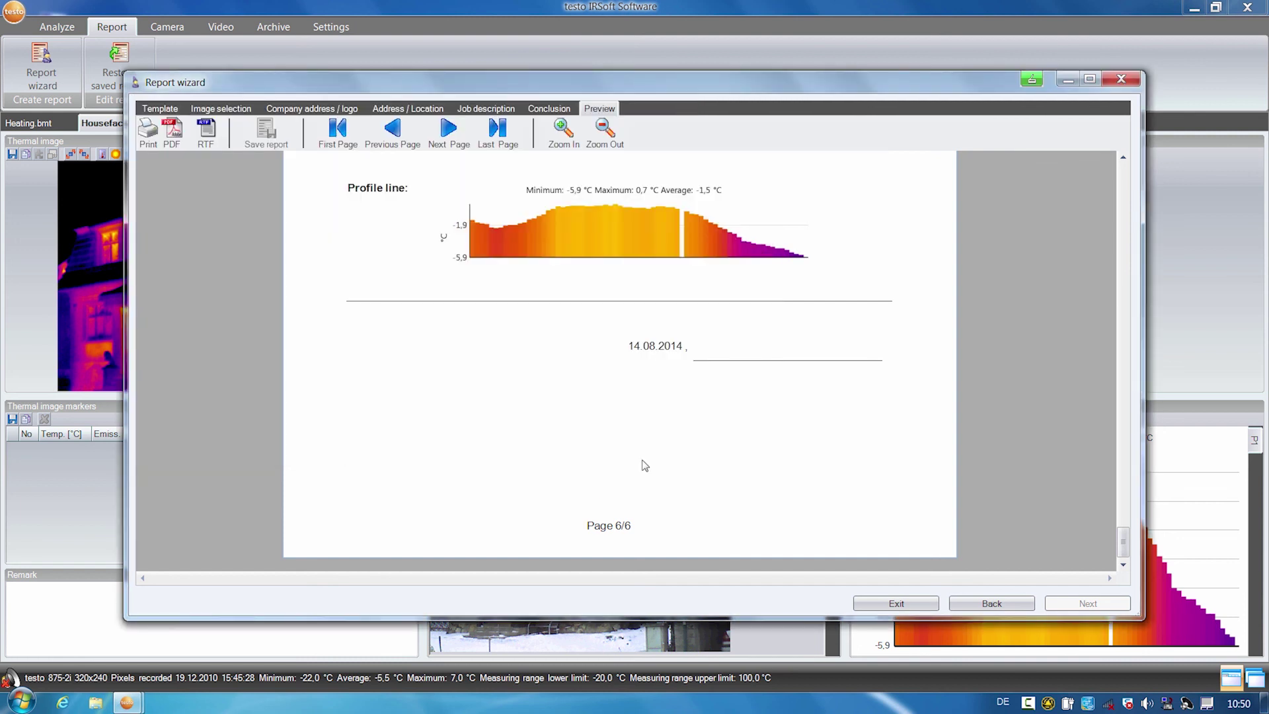